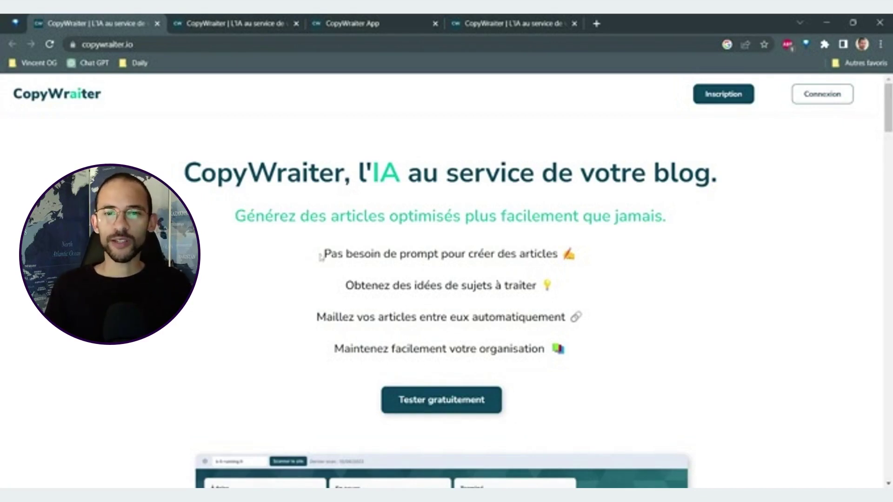
Review CopyWraiter's no-prompt promise and the Free plan's price, word allowance and one-by-one article generation on the pricing page.
left_click_drag(323, 255, 546, 255)
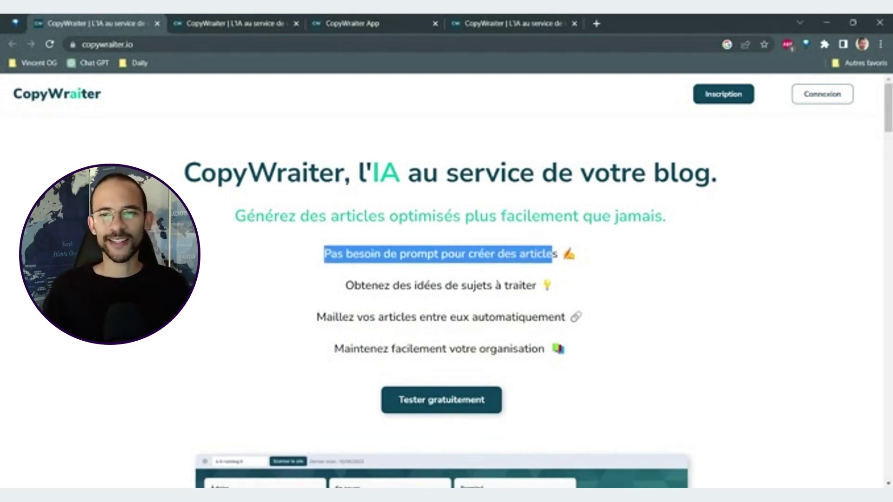
left_click(219, 29)
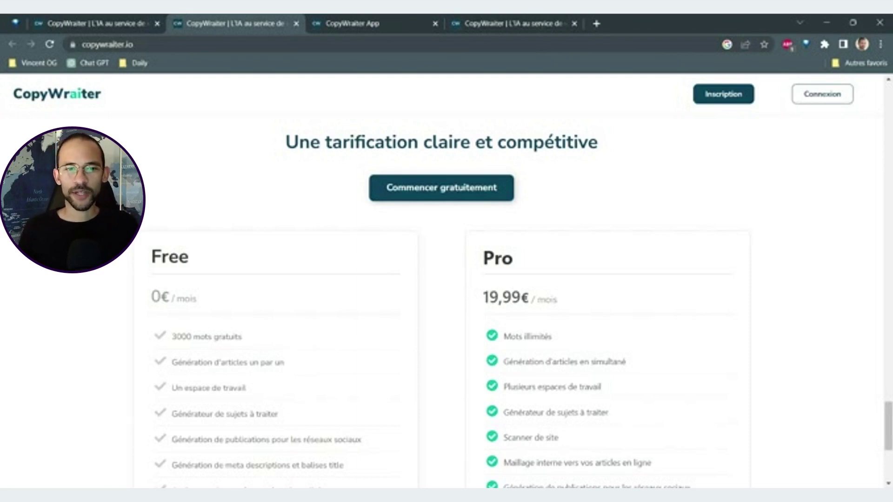
left_click_drag(152, 251, 316, 425)
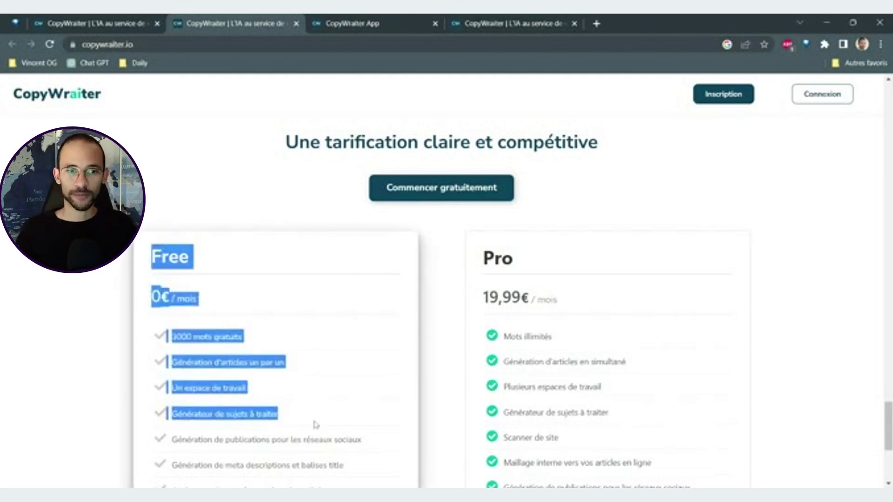
left_click(325, 364)
left_click_drag(170, 339, 279, 340)
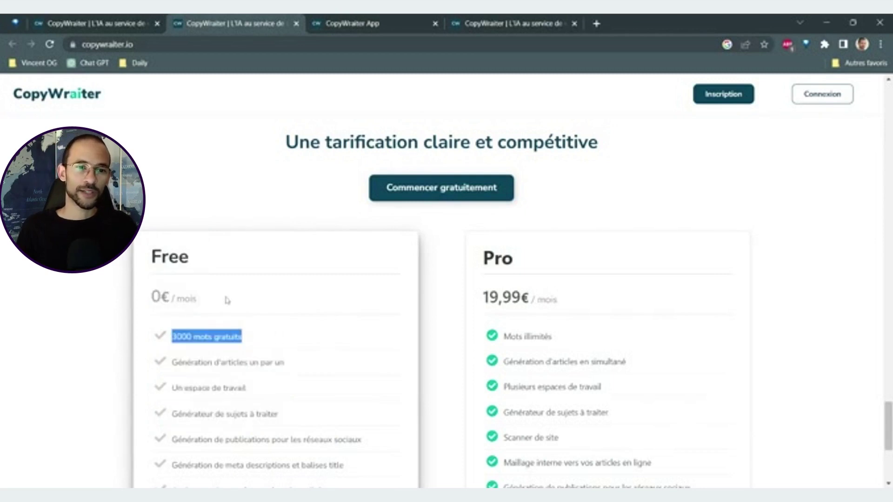
left_click_drag(225, 299, 153, 298)
scroll(298, 282, "down", 3)
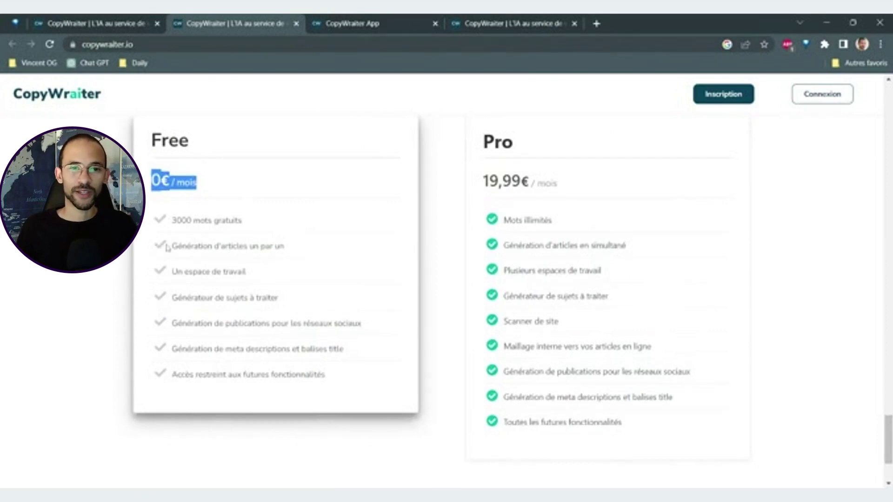
left_click_drag(171, 246, 296, 245)
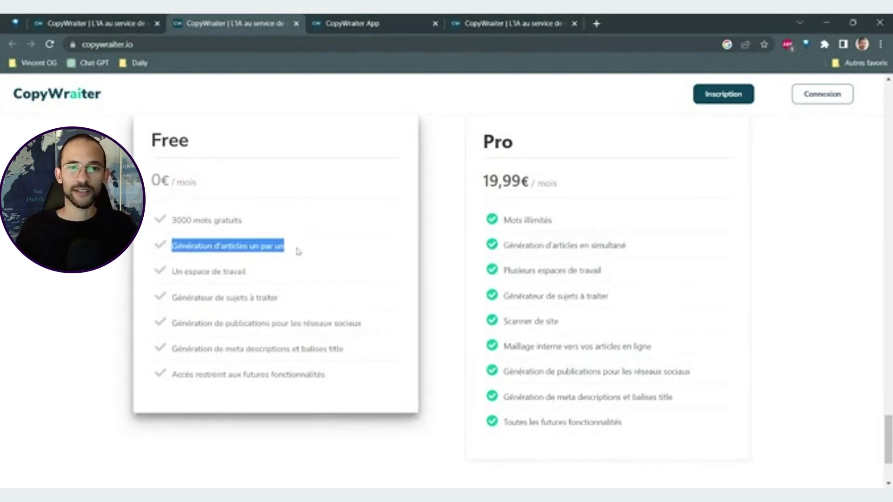
scroll(378, 268, "up", 1)
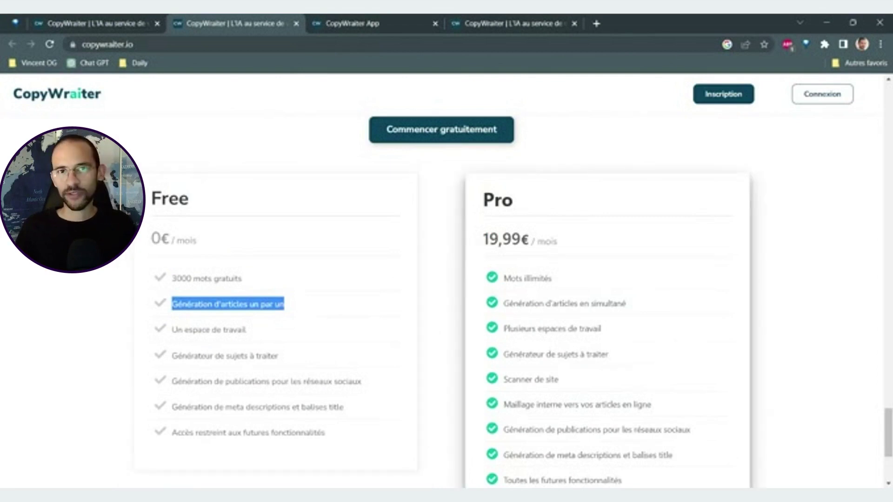
Examine the Pro plan's features, including unlimited words, multiple workspaces and the site scanner.
scroll(491, 216, "down", 1)
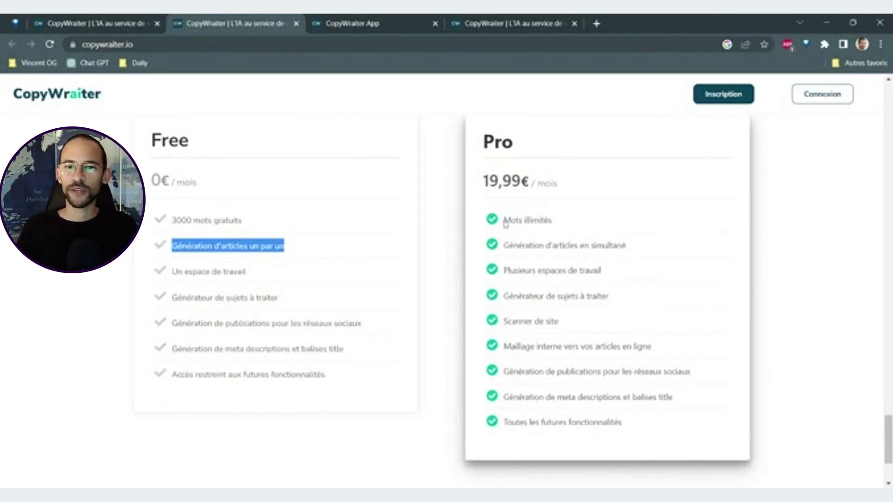
left_click_drag(503, 221, 571, 225)
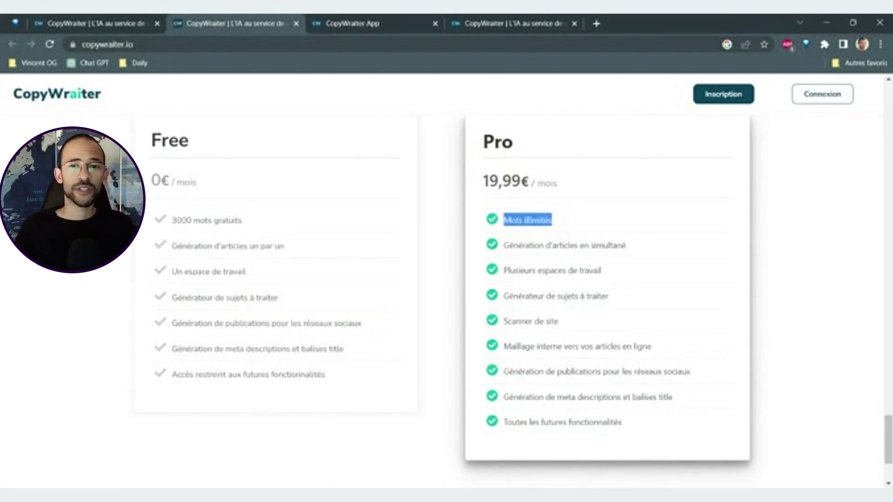
left_click(622, 258)
left_click_drag(514, 270, 541, 397)
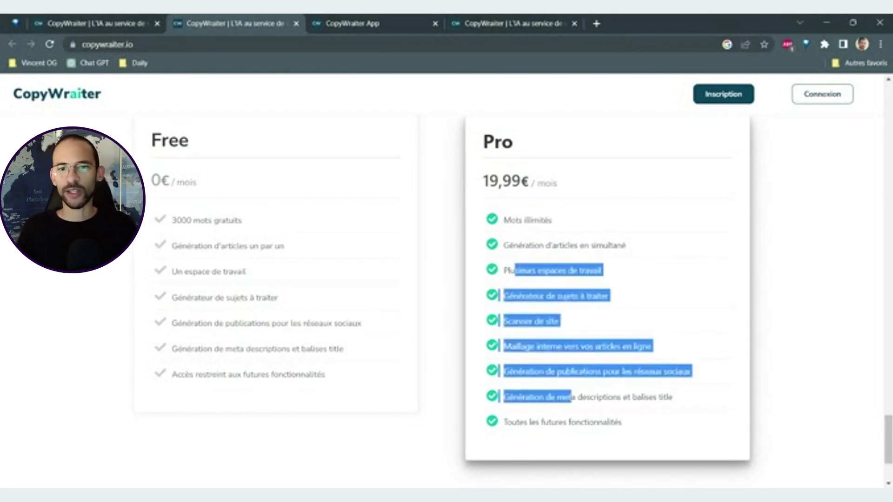
left_click_drag(579, 322, 486, 321)
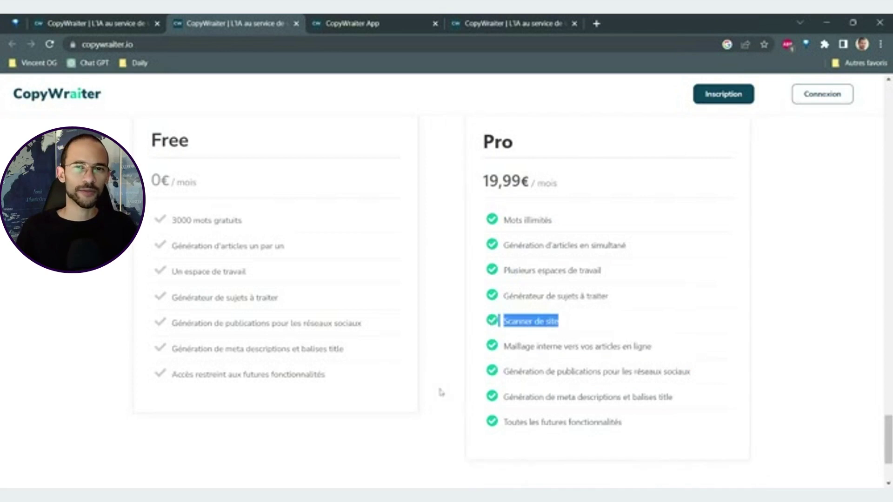
left_click(426, 273)
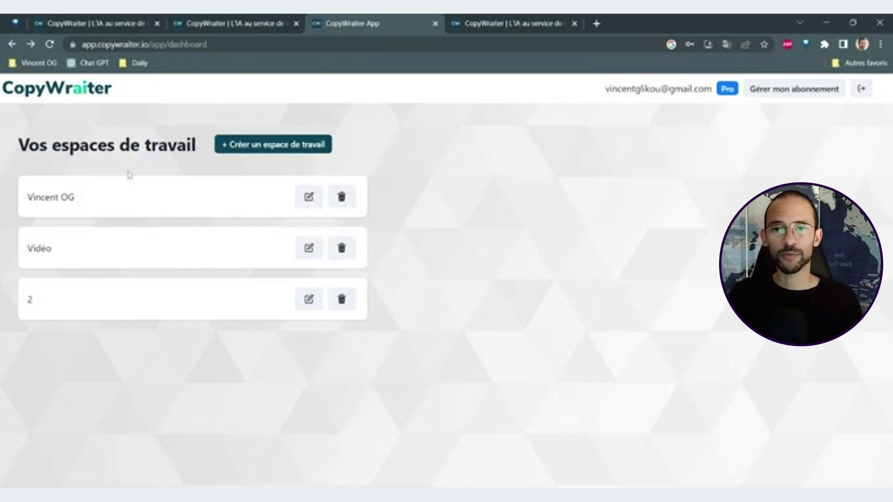
Open the Vidéo workspace from the workspace dashboard.
left_click(285, 151)
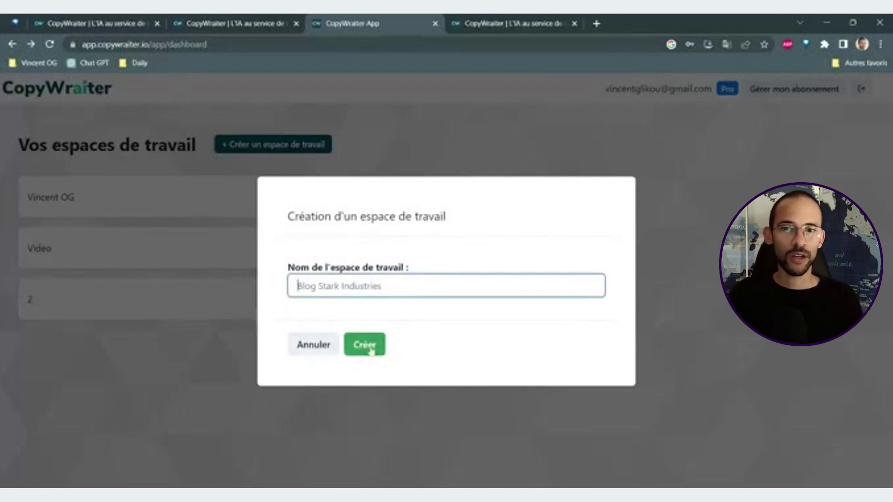
left_click(313, 345)
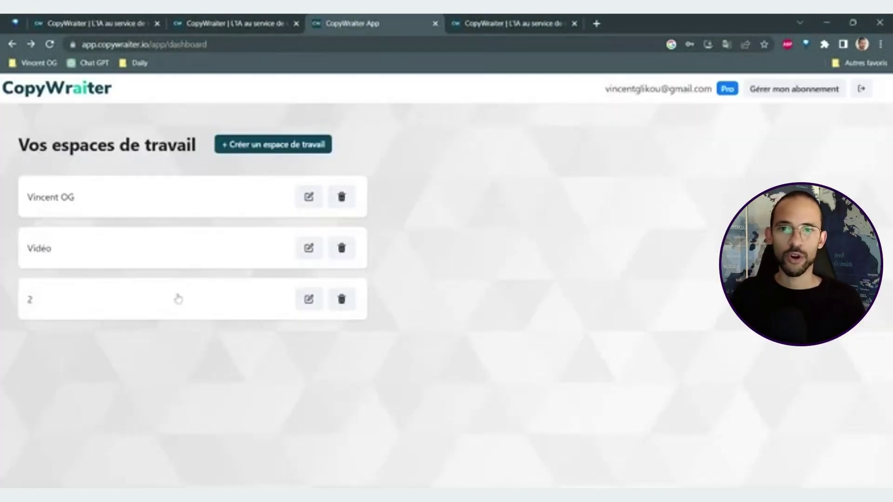
left_click(45, 251)
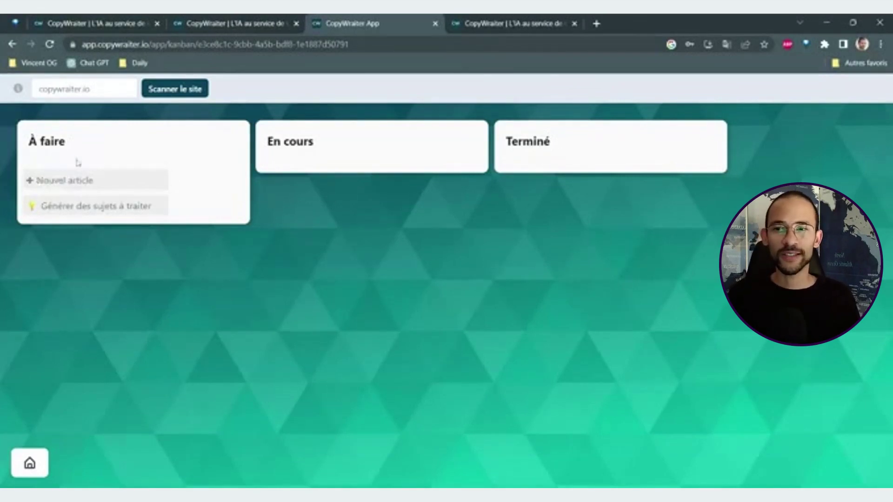
Generate article topic ideas for the theme "immobilier airbnb".
left_click(71, 180)
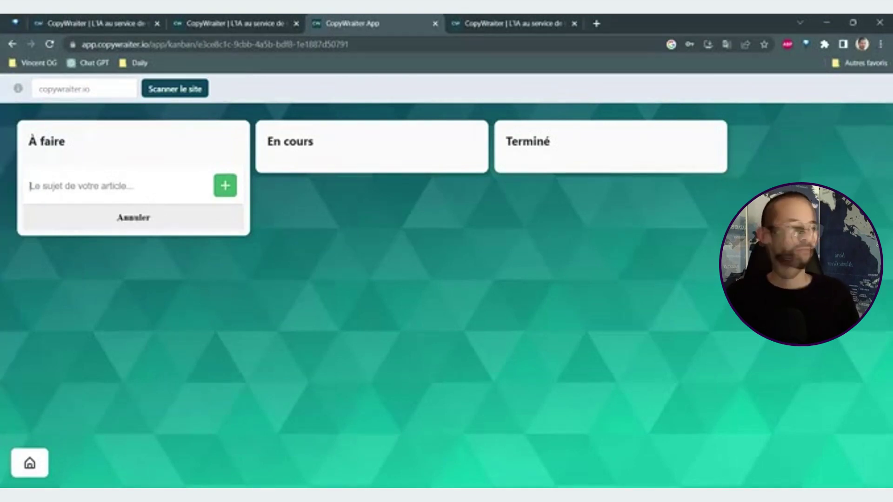
left_click(150, 218)
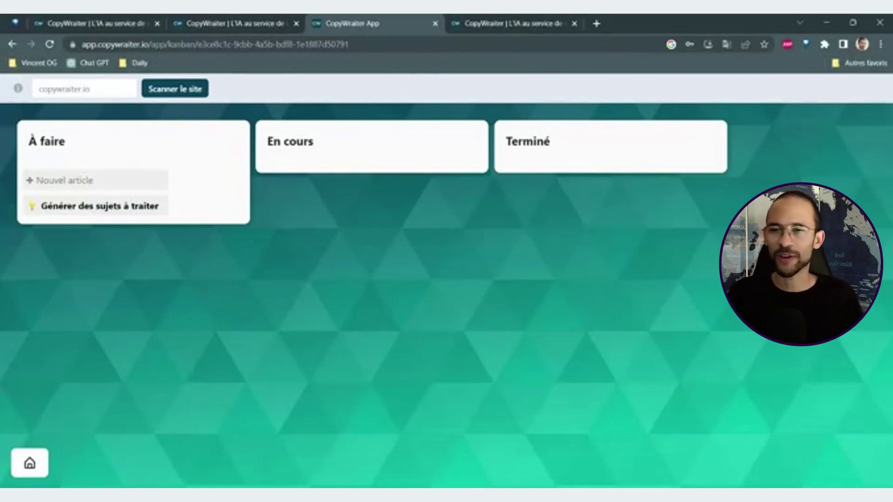
left_click(116, 206)
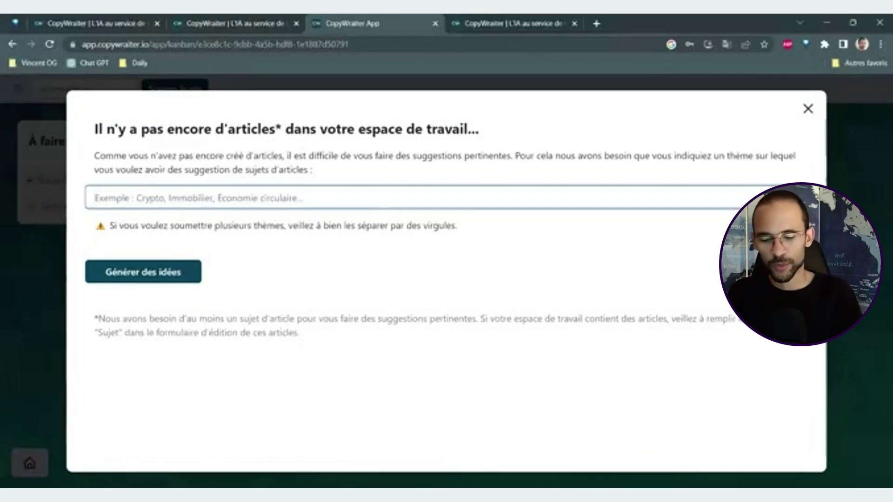
type("immobilier")
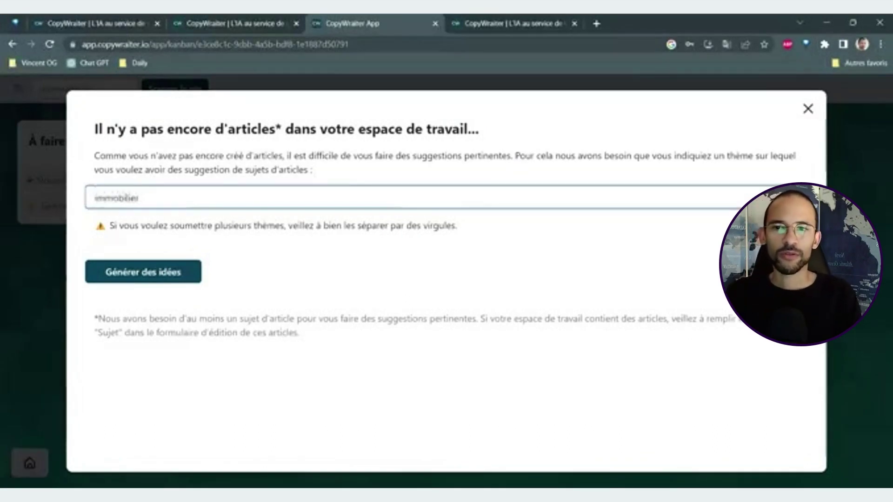
type(" ai")
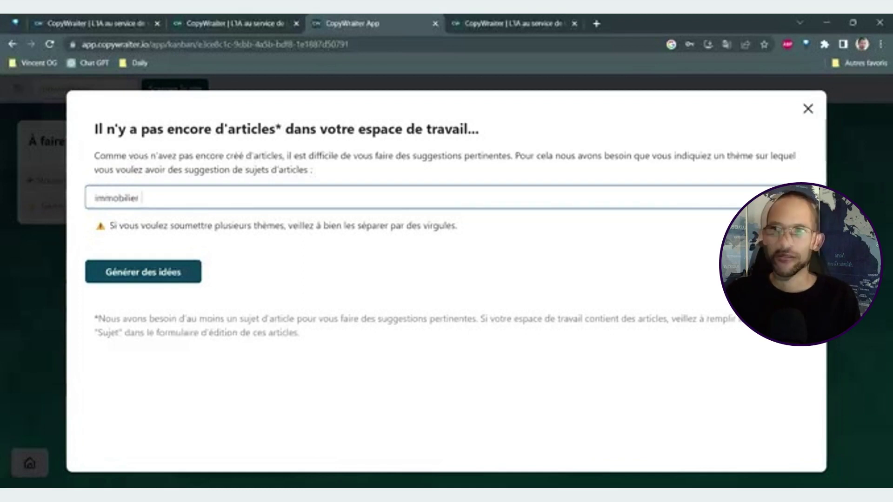
type("rbnb")
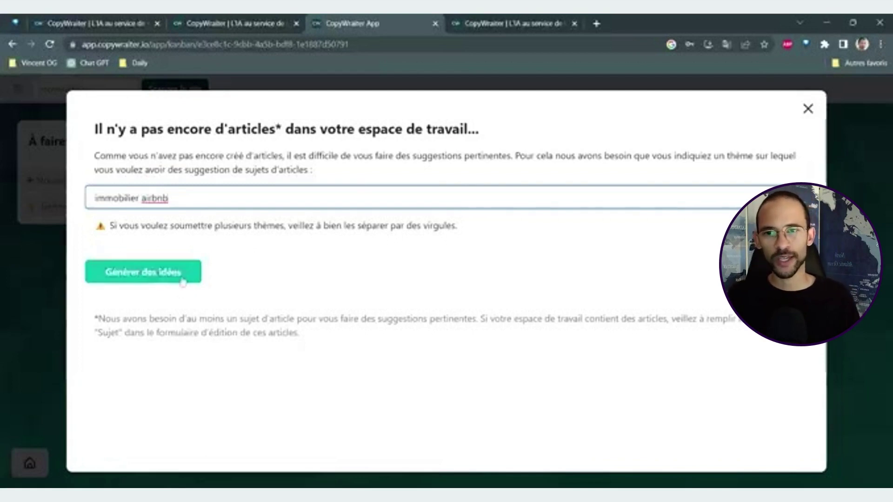
left_click(182, 279)
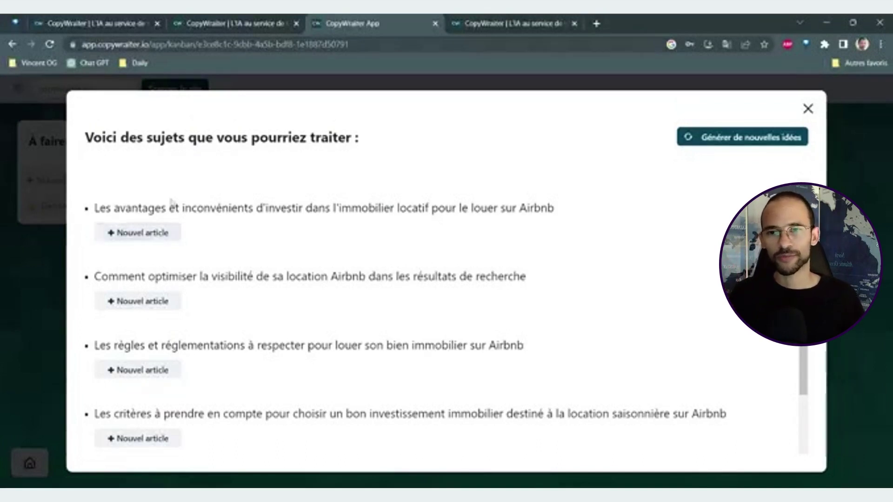
Add the suggested topics on Airbnb investment pros and cons, search visibility, rental regulations and attractive listing writing as new articles.
left_click_drag(95, 208, 287, 208)
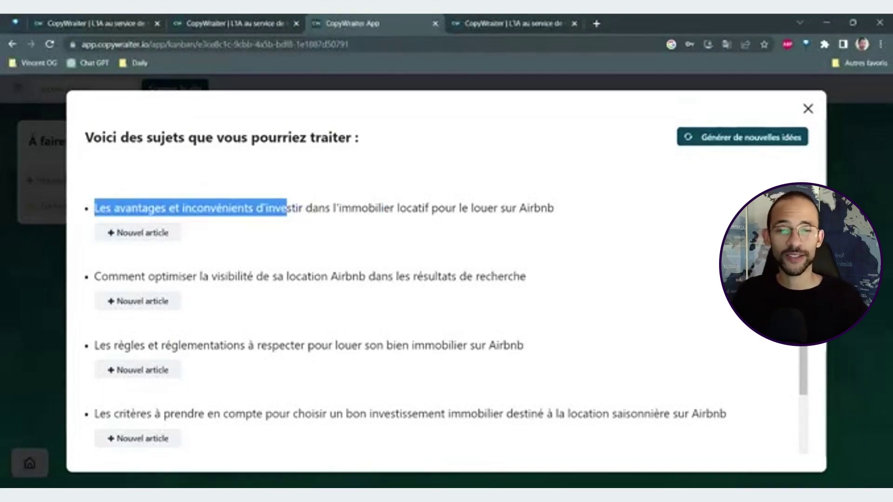
left_click(124, 240)
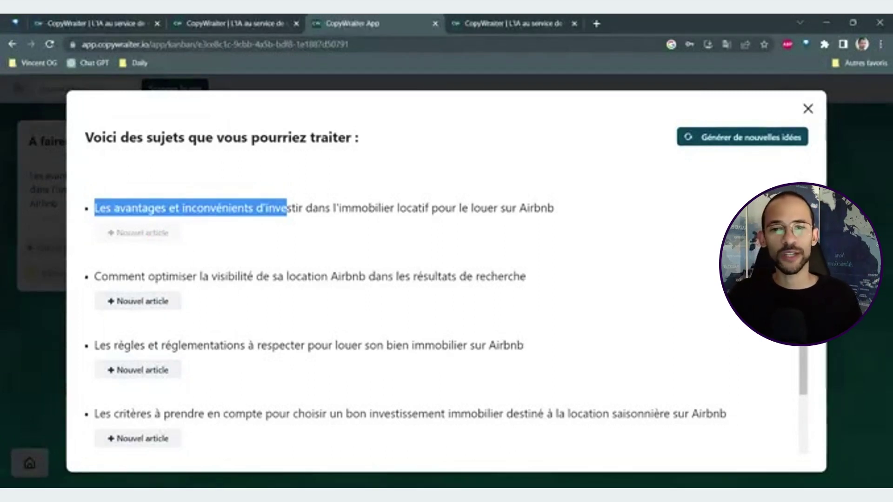
left_click(140, 301)
scroll(166, 290, "down", 2)
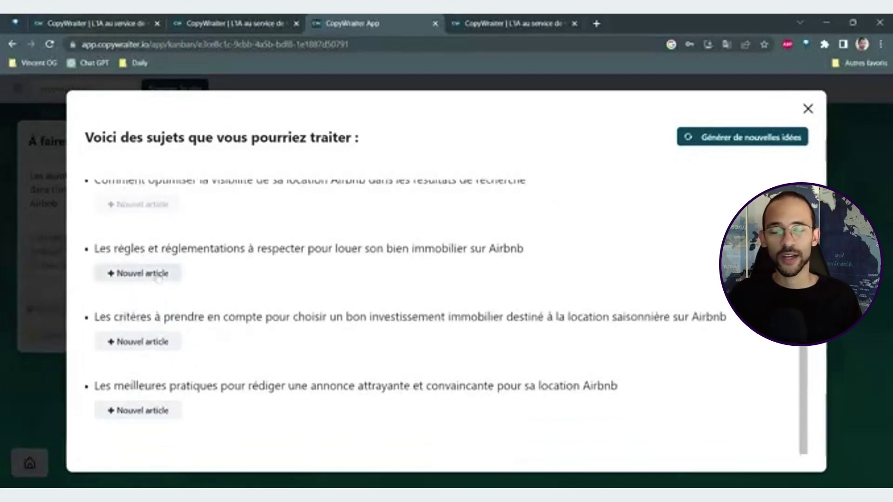
left_click(157, 277)
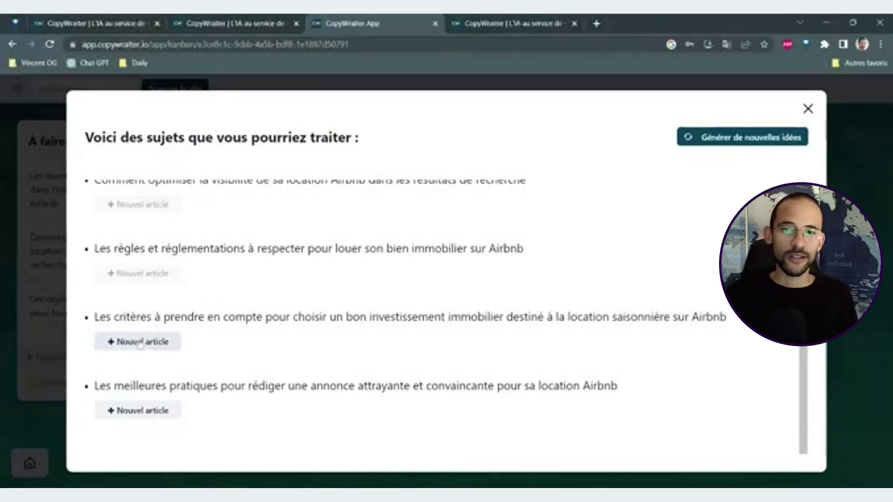
left_click(139, 409)
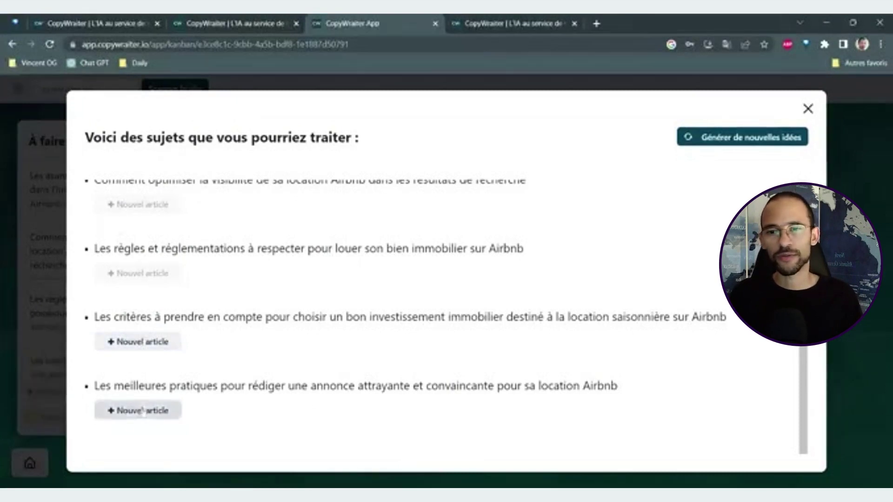
Generate two further batches of topic ideas, adding the one on criteria for setting an Airbnb rental's price as a new article.
left_click(737, 140)
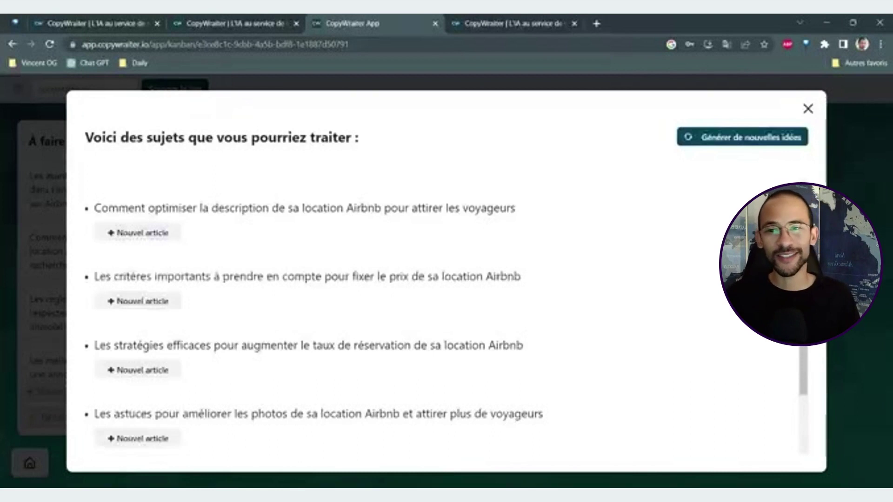
scroll(121, 242, "down", 1)
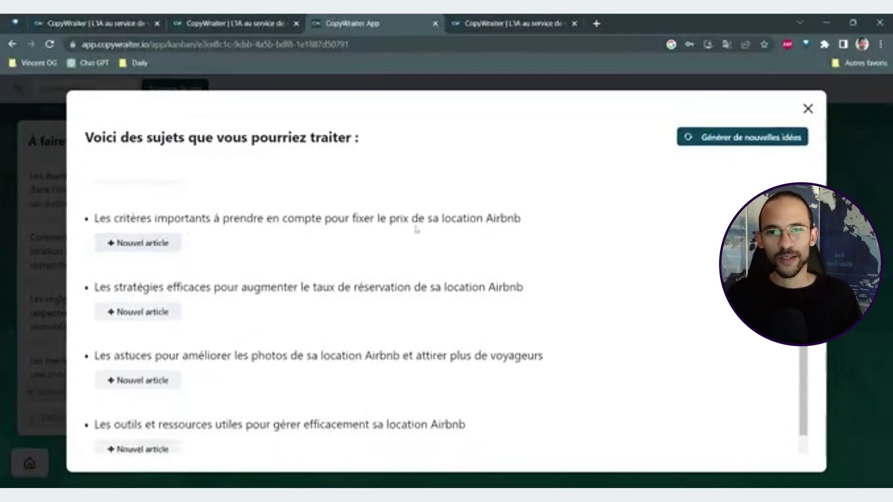
left_click(155, 253)
scroll(209, 308, "down", 1)
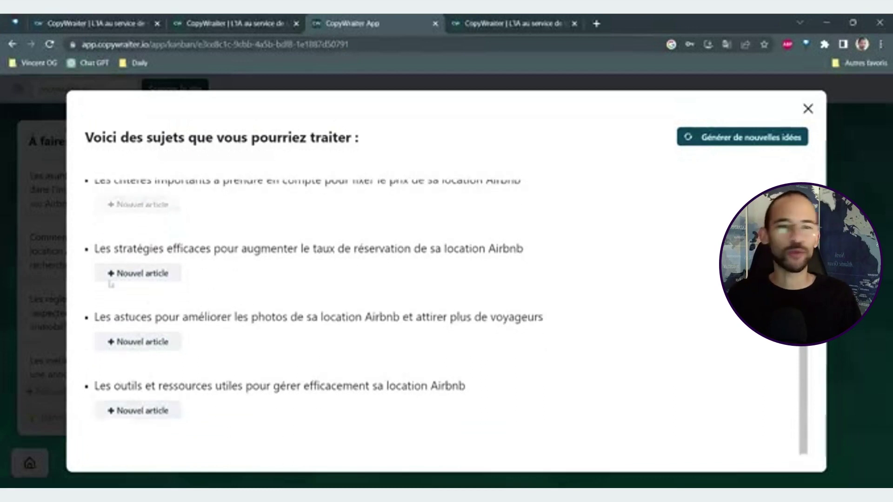
left_click(734, 137)
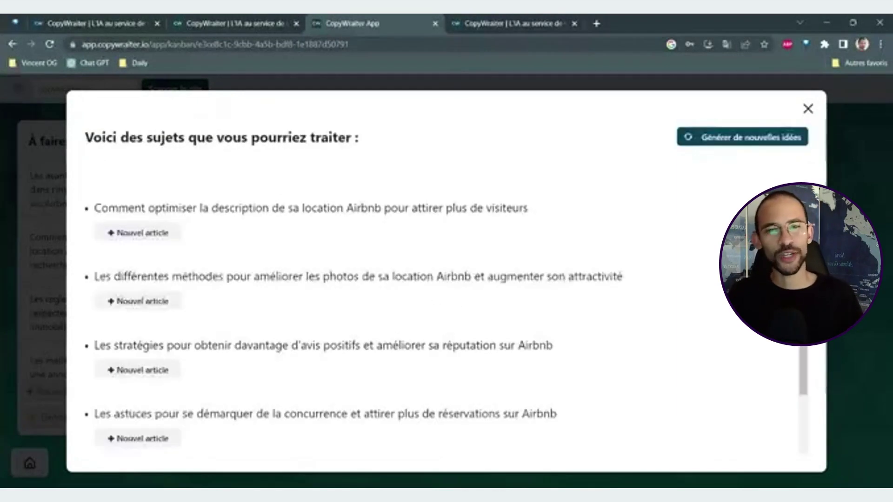
left_click(808, 108)
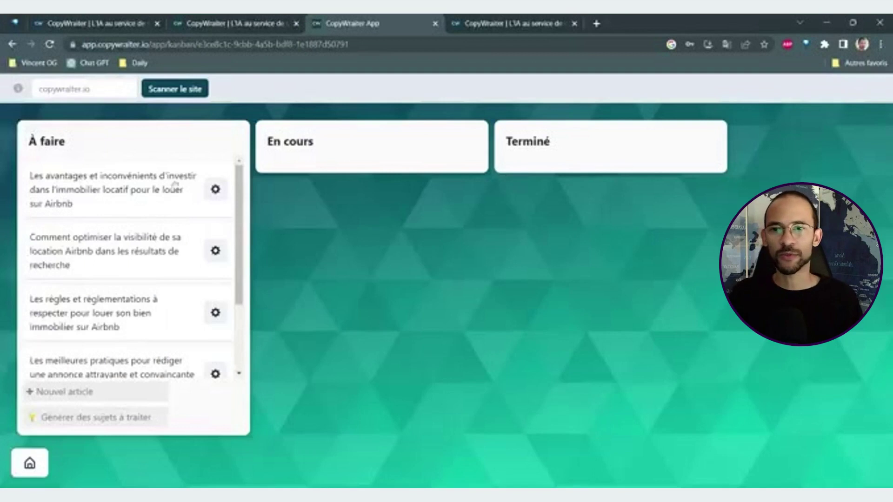
Move the article on the pros and cons of investing in Airbnb rentals from À faire to En cours.
left_click_drag(28, 141, 108, 148)
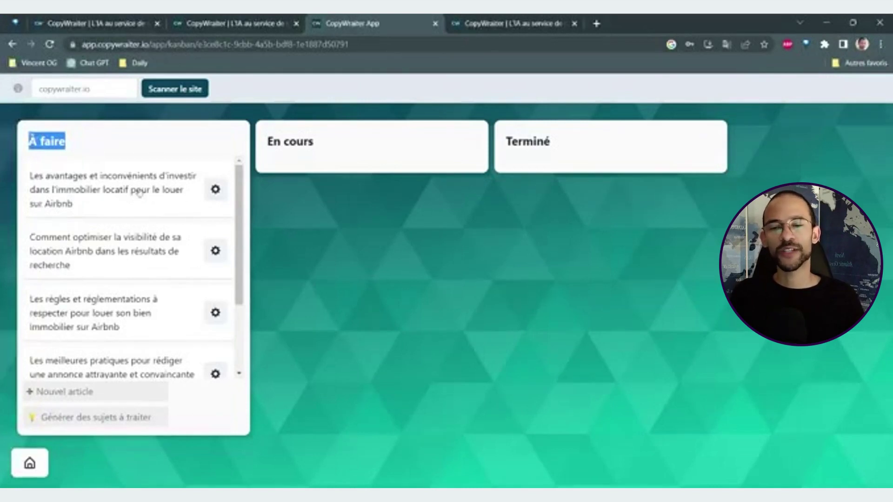
left_click_drag(139, 192, 351, 166)
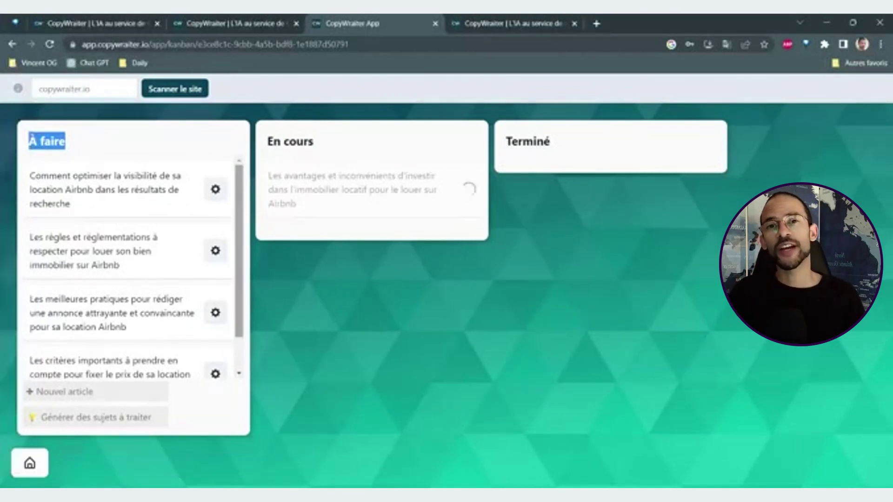
Open the Airbnb search visibility article's form, add a question mark to the end of its subject and keep Français as the language.
left_click(215, 189)
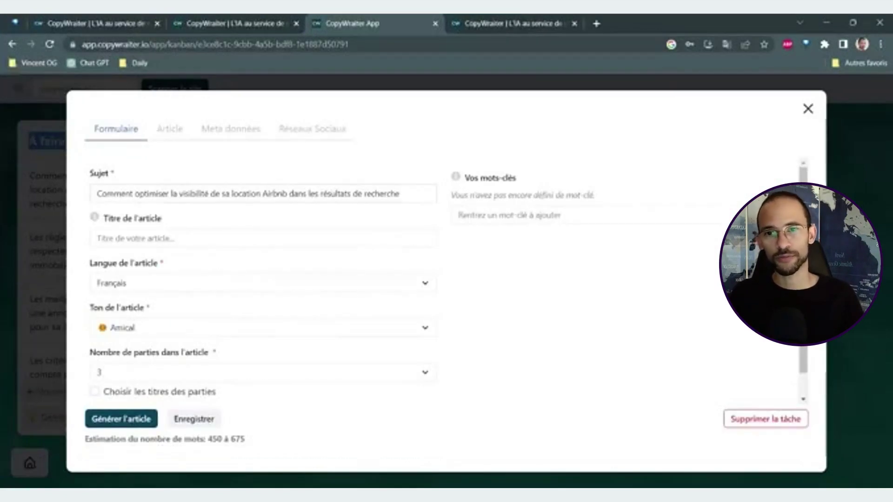
left_click(400, 194)
type("?")
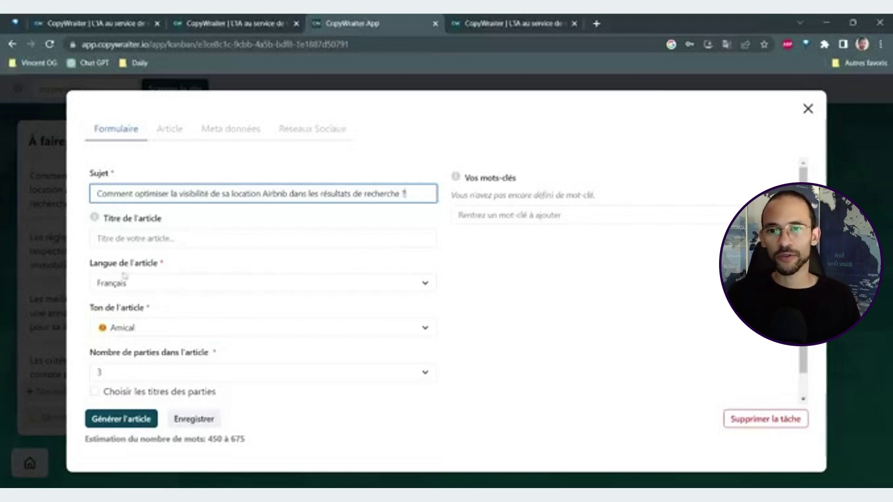
left_click(307, 285)
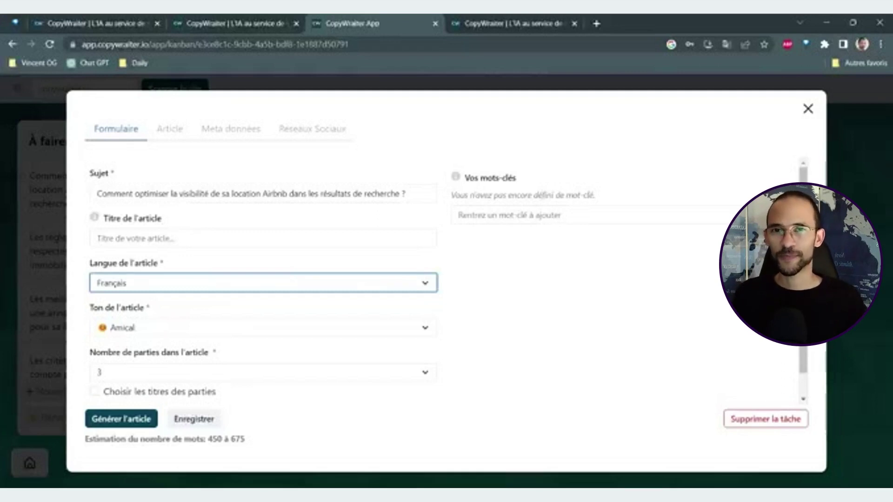
left_click(507, 309)
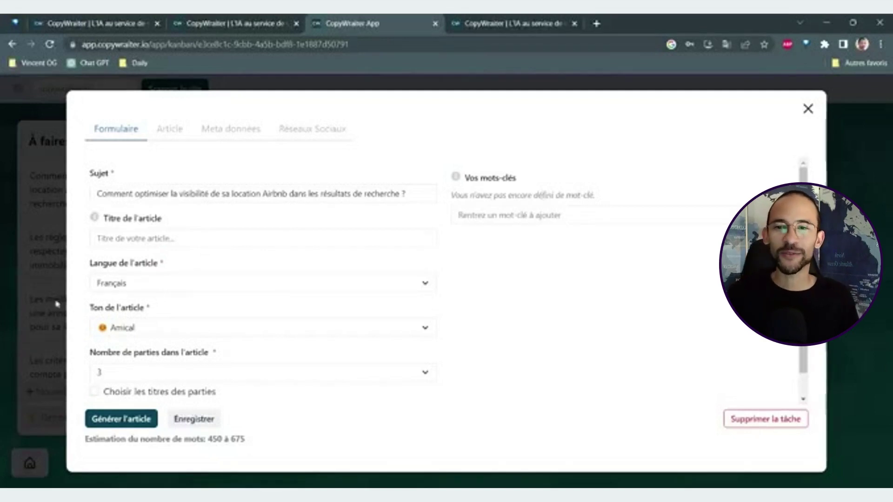
Set the article's tone to Professionnel and its number of parts to 8, leaving the part titles unspecified.
left_click(172, 330)
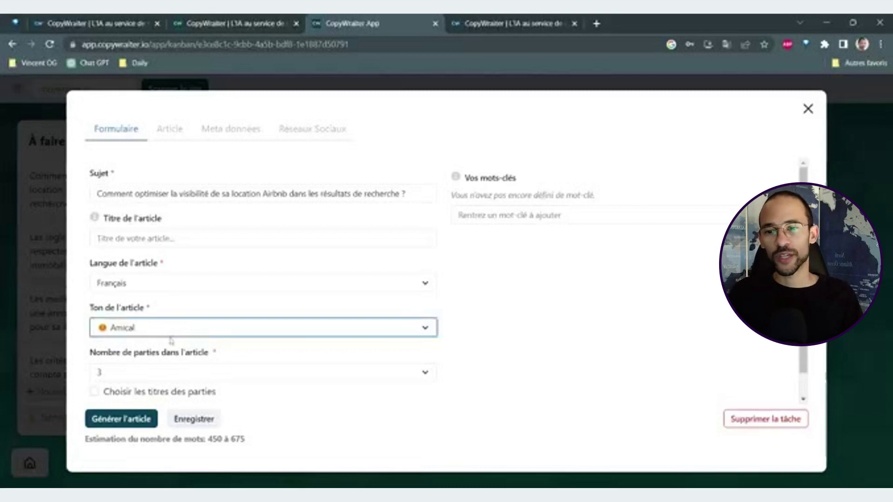
left_click(125, 419)
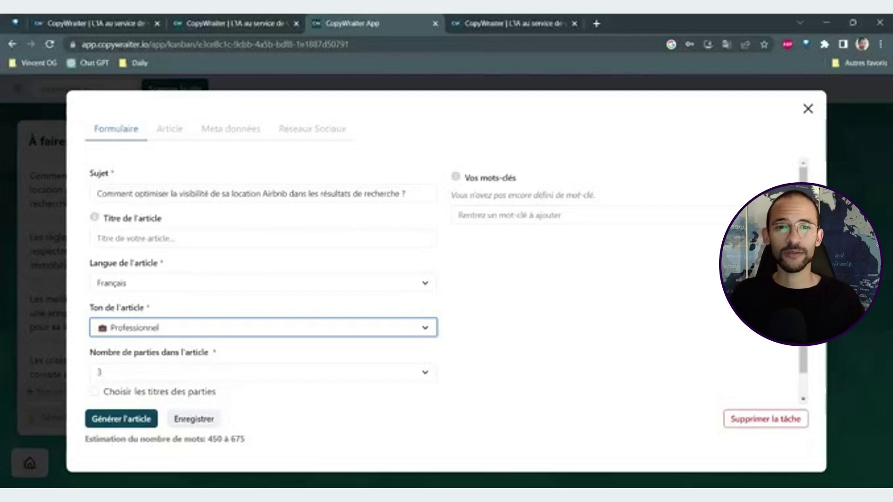
left_click_drag(94, 353, 204, 359)
left_click(222, 374)
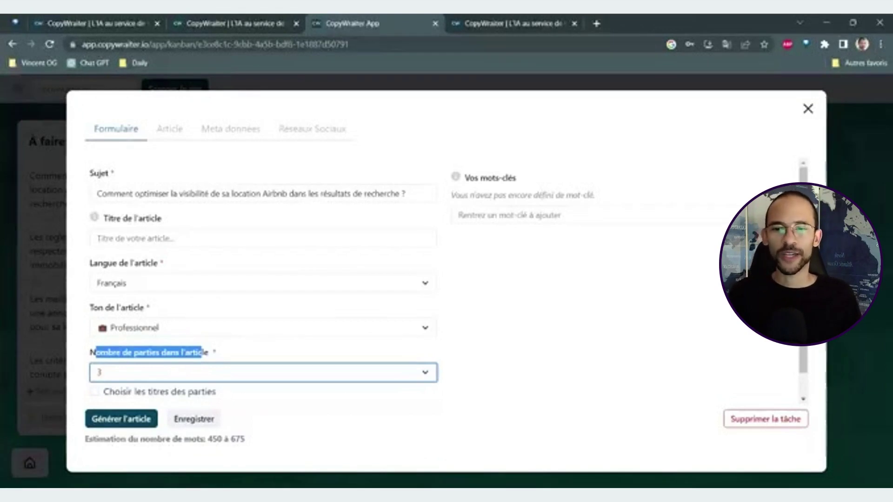
key("8")
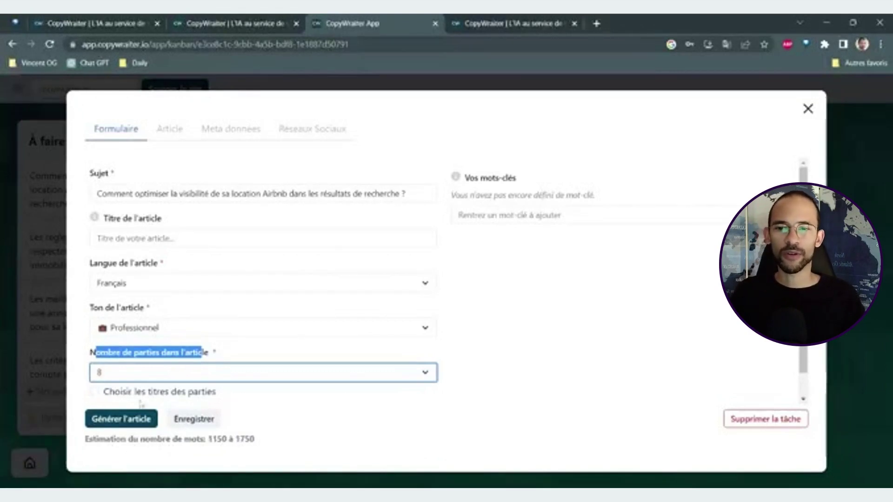
left_click(93, 394)
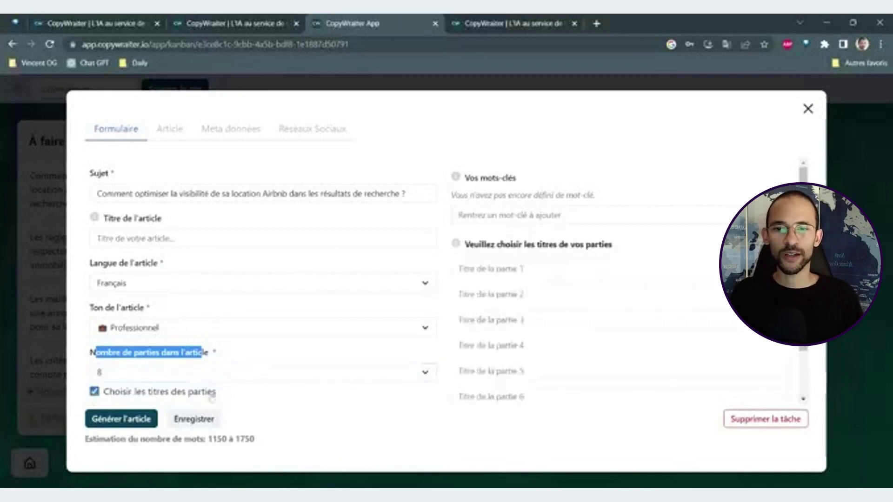
left_click(94, 392)
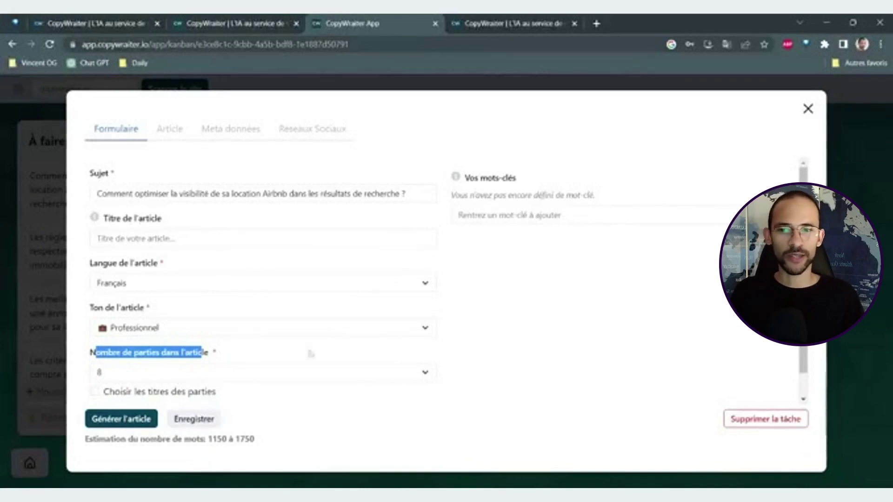
Add the keyword "paris" and generate the search visibility article.
left_click(137, 420)
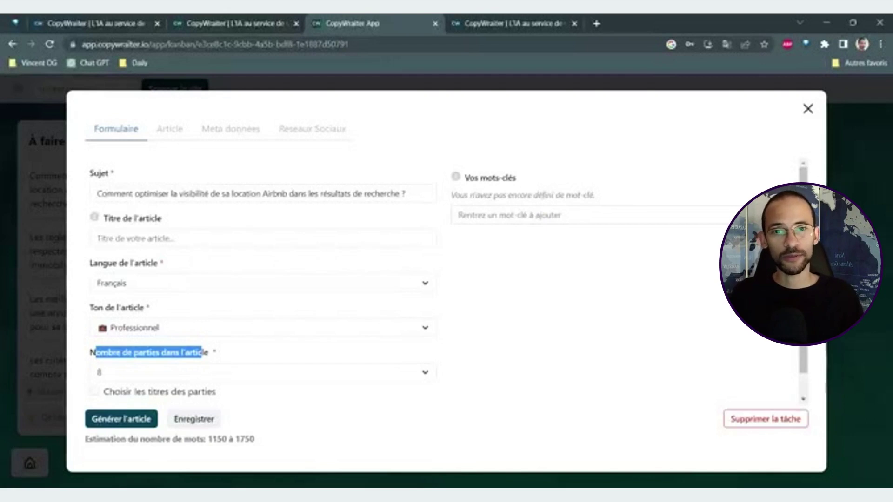
left_click(735, 215)
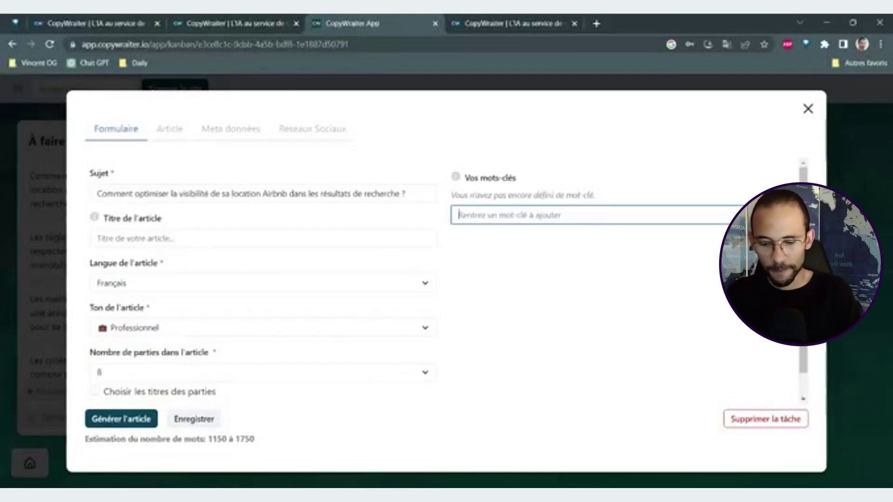
type("paris")
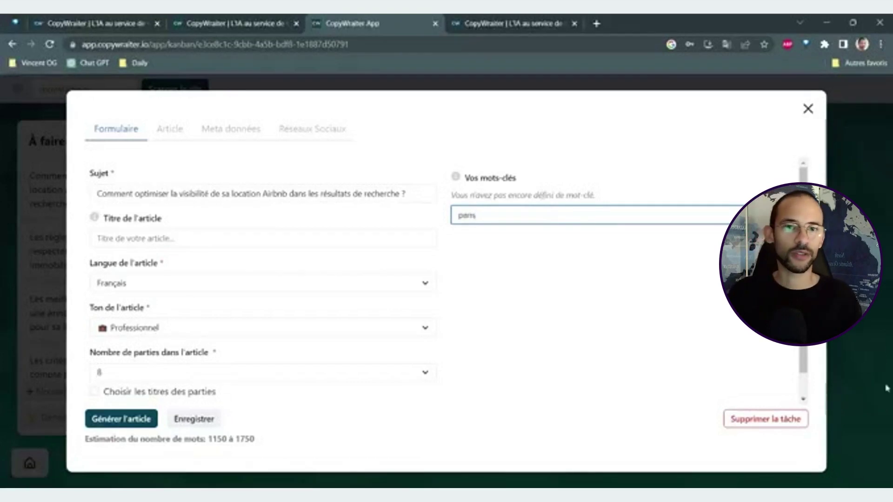
key("Return")
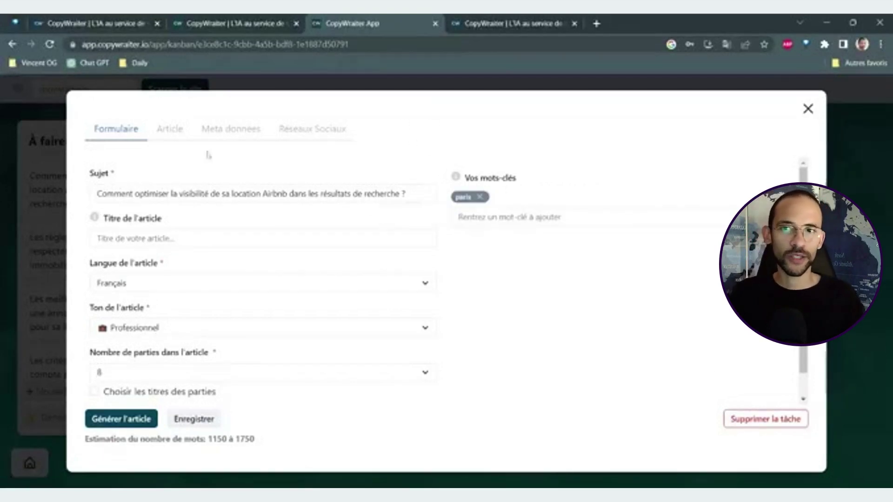
left_click(125, 421)
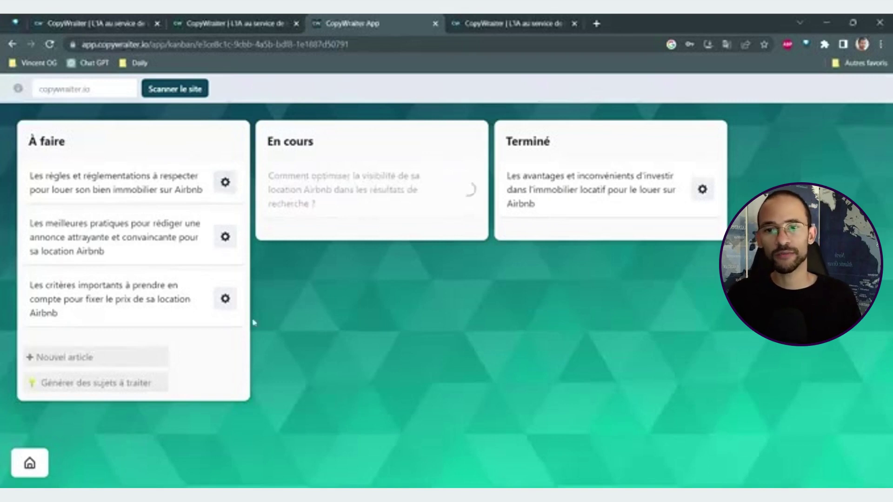
Open the finished article on the pros and cons of Airbnb investment and examine its content and word count.
left_click(616, 191)
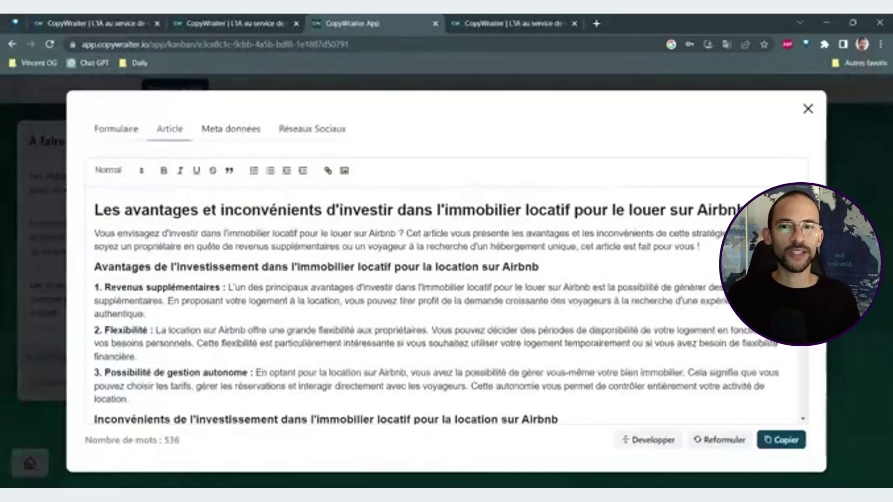
scroll(447, 303, "down", 5)
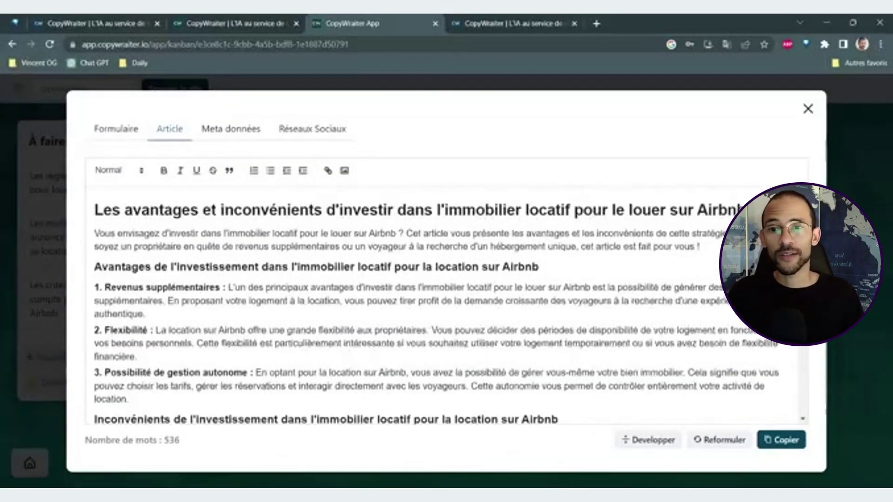
scroll(446, 302, "down", 5)
double_click(171, 440)
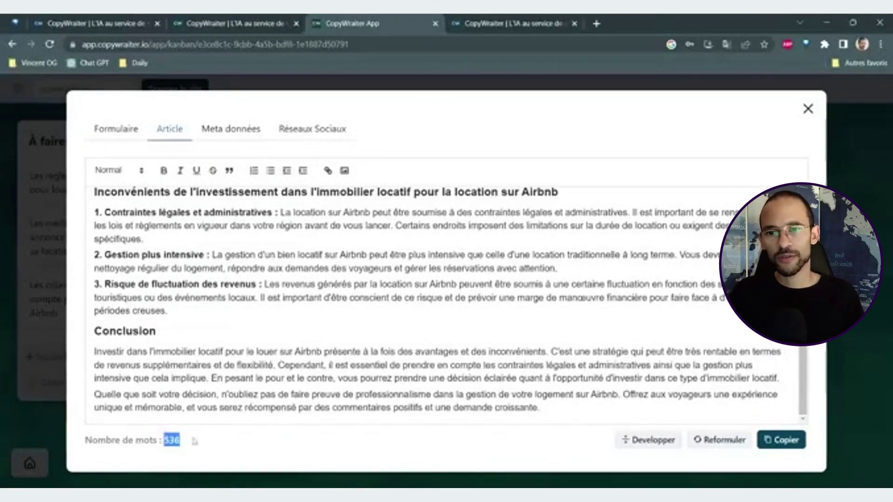
scroll(209, 418, "up", 5)
scroll(446, 303, "down", 5)
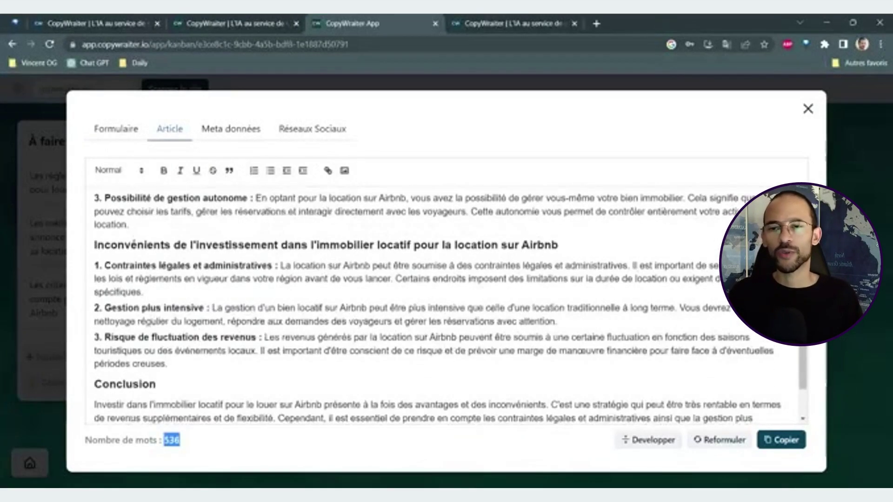
scroll(447, 302, "up", 5)
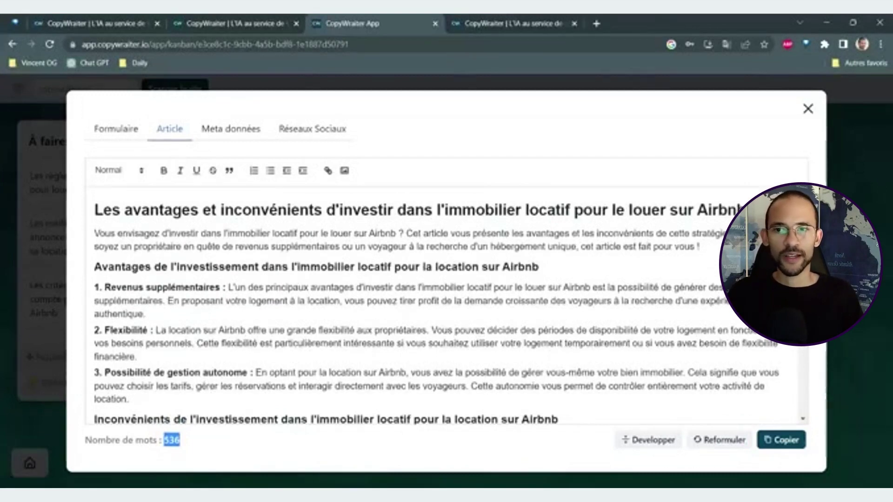
Copy the full text of the generated pros and cons article.
left_click_drag(95, 209, 744, 474)
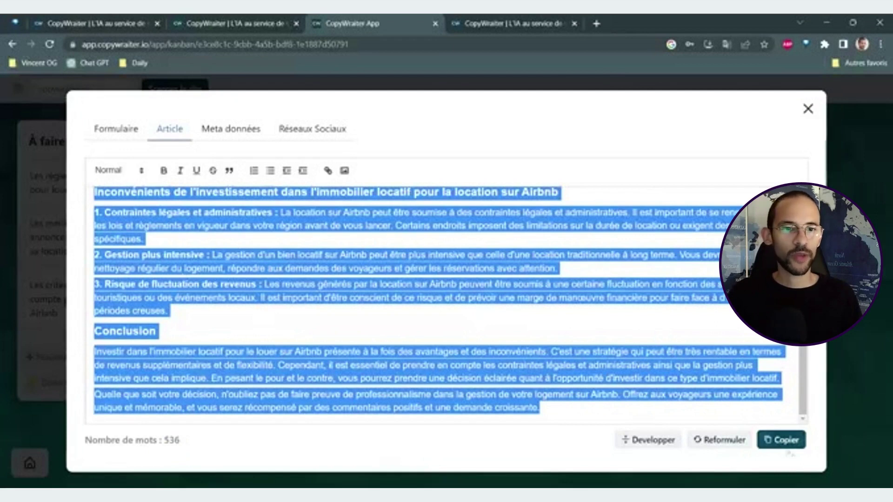
left_click(768, 441)
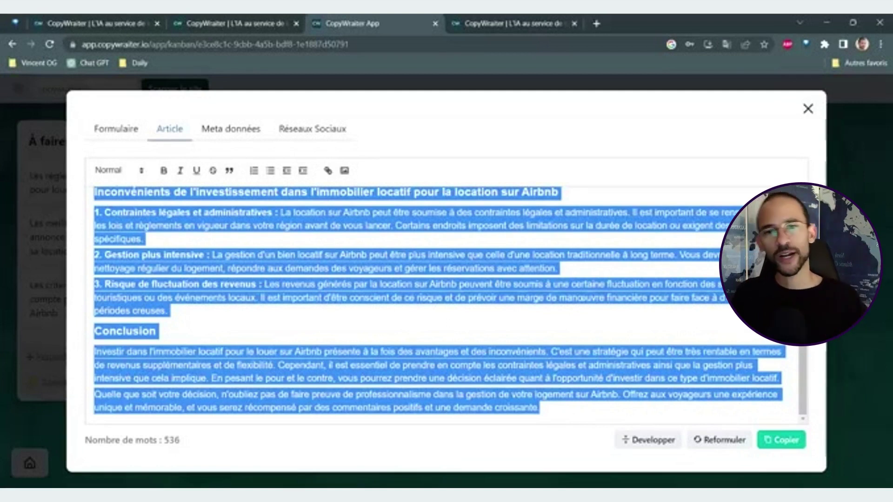
scroll(296, 234, "up", 10)
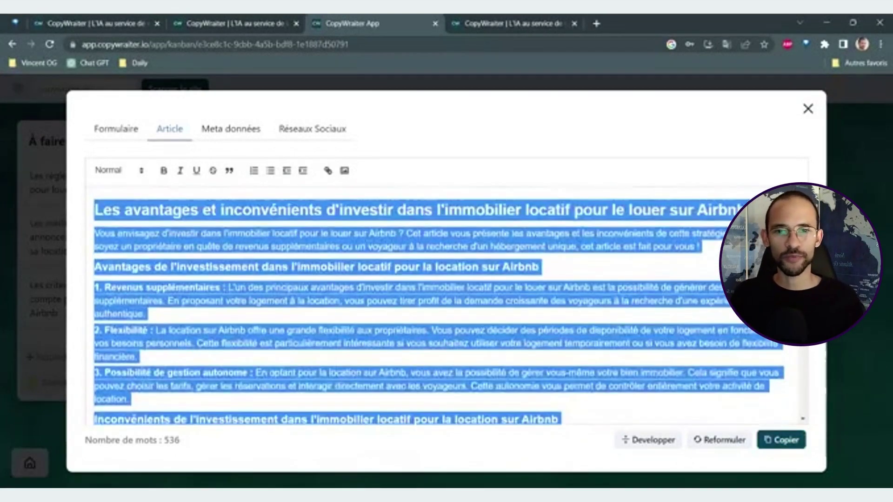
left_click(297, 234)
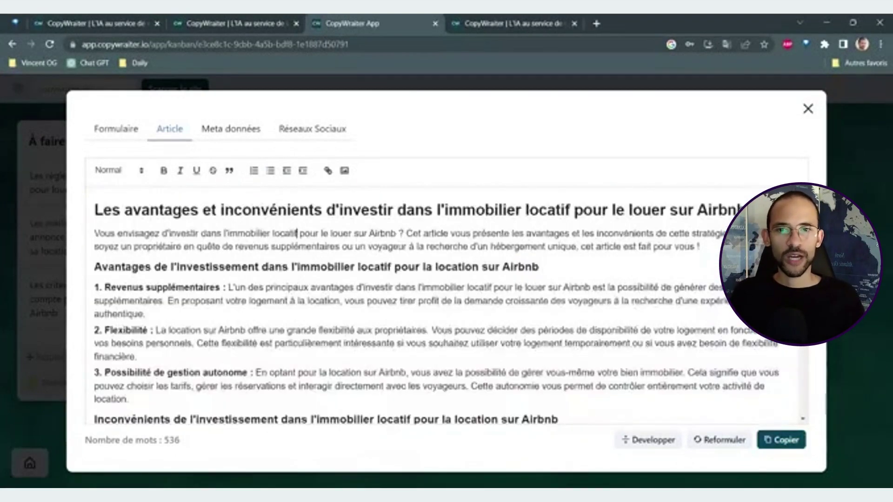
View the article's metadata generation options and generate a LinkedIn post from the article.
left_click(229, 130)
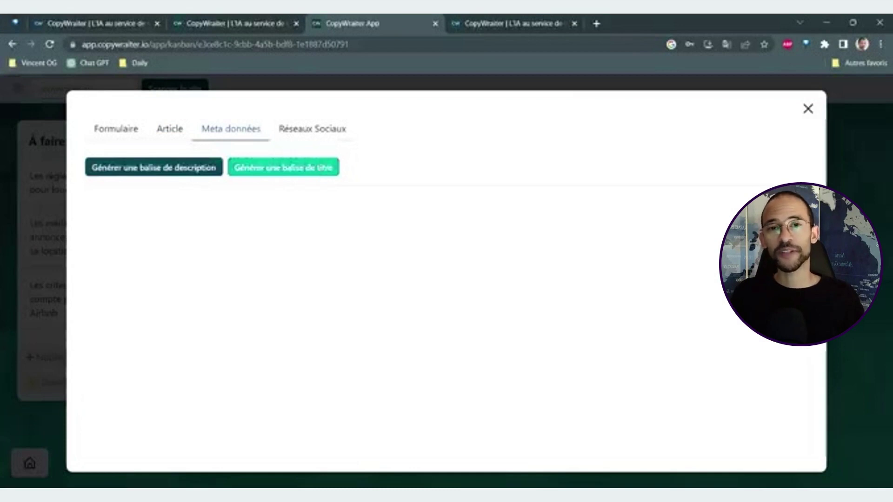
left_click(313, 130)
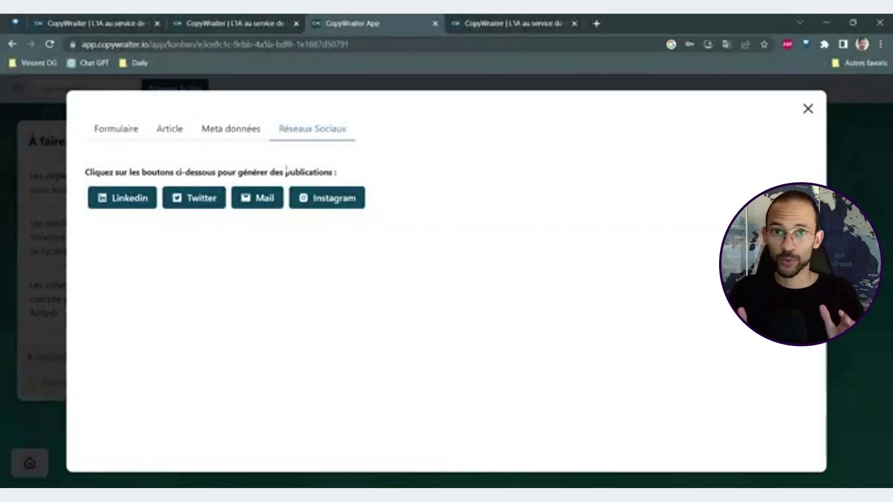
left_click(141, 203)
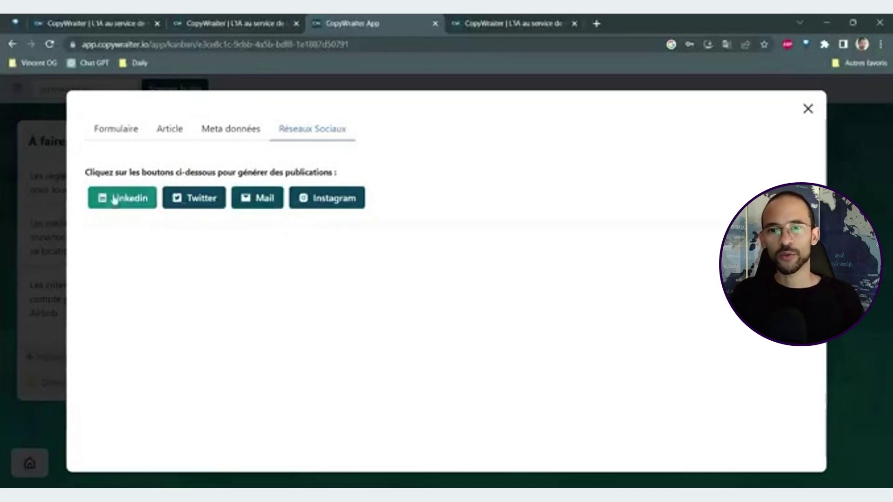
left_click(142, 203)
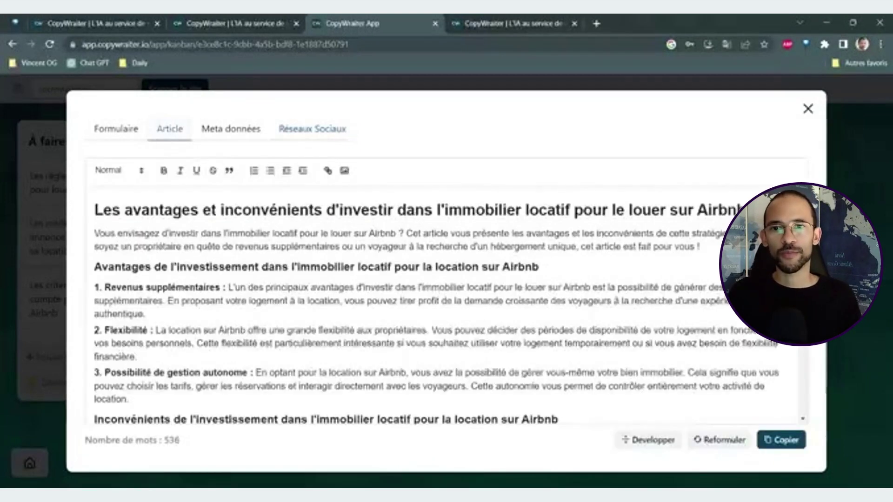
scroll(447, 298, "down", 5)
scroll(446, 298, "up", 10)
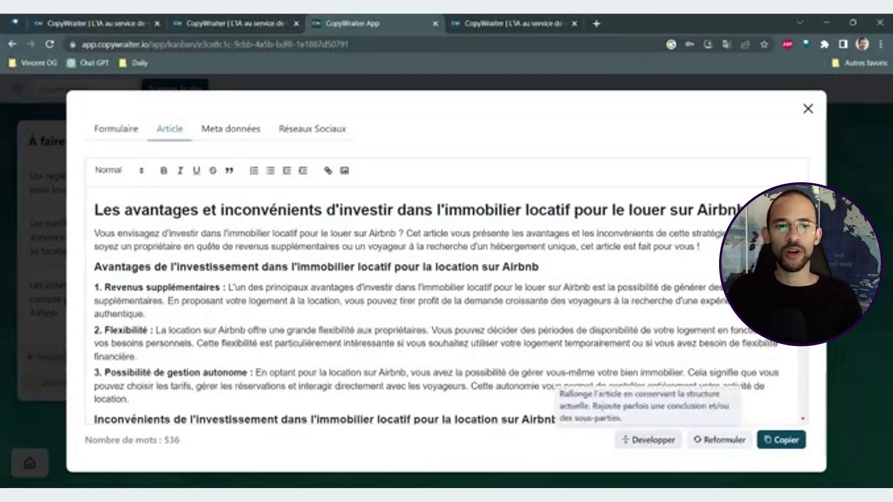
Review the generated LinkedIn post down to its hashtags and copy its text.
left_click(313, 129)
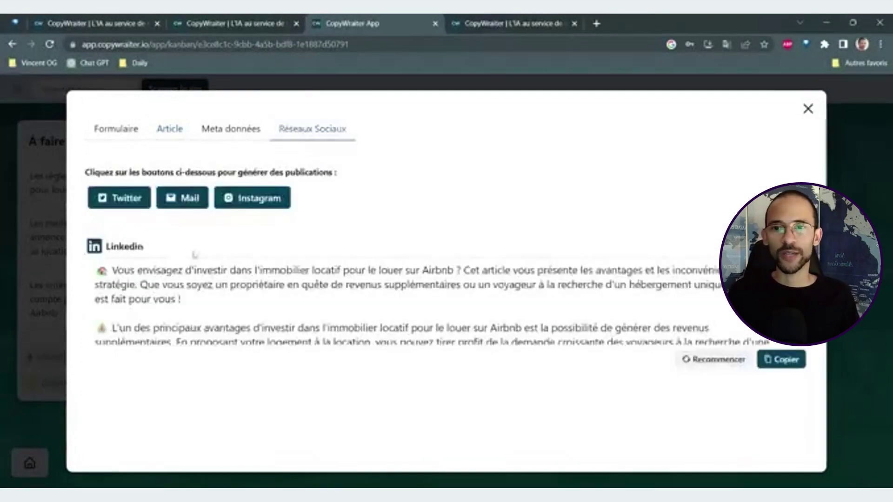
scroll(405, 302, "down", 10)
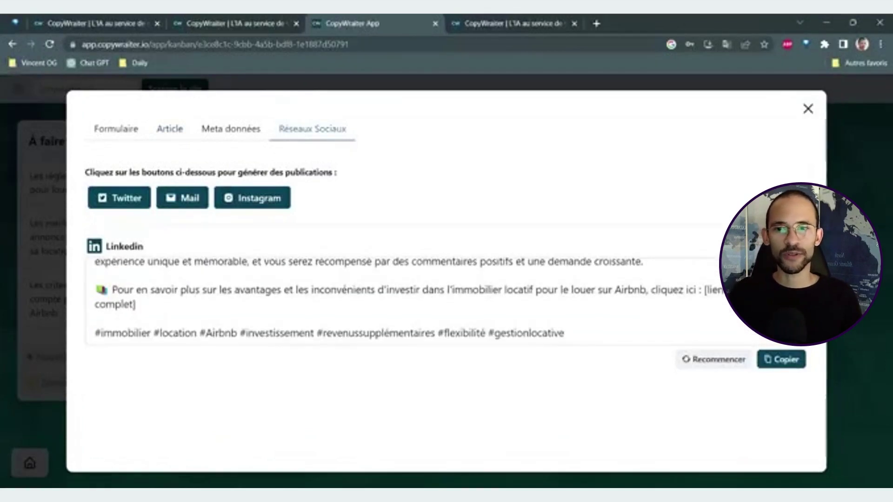
left_click_drag(95, 333, 572, 350)
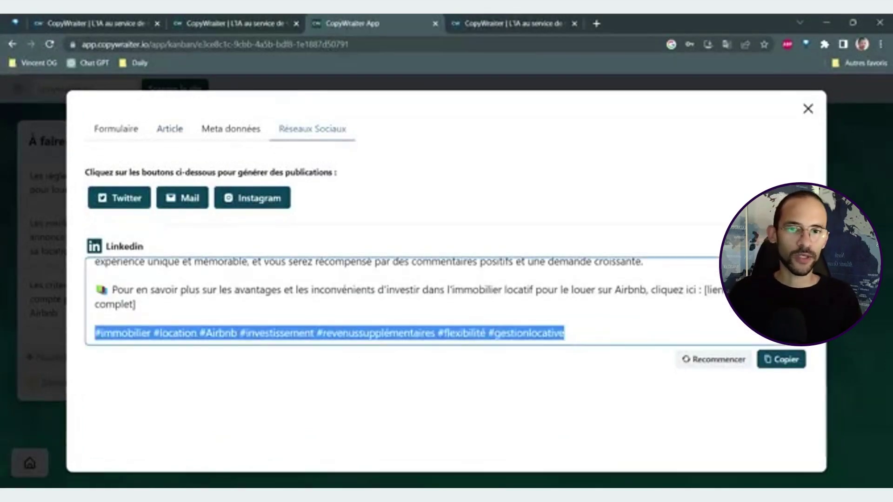
left_click(565, 334)
scroll(405, 302, "up", 5)
scroll(404, 303, "up", 5)
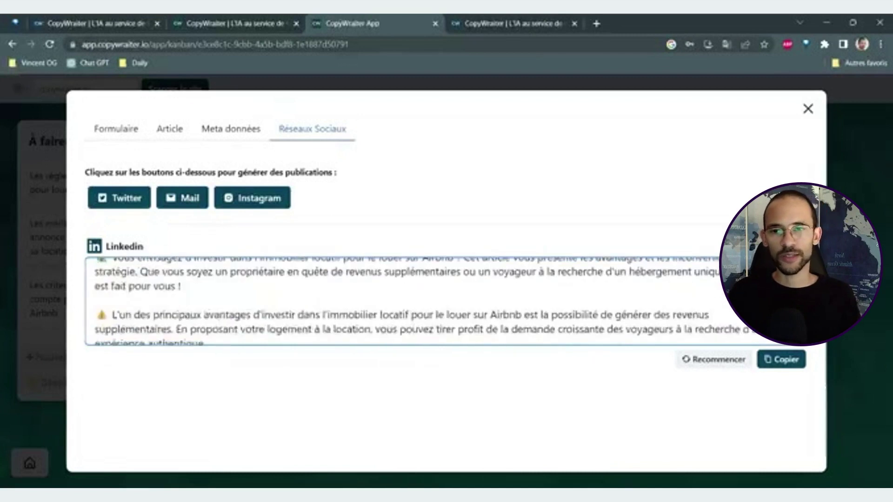
left_click(781, 360)
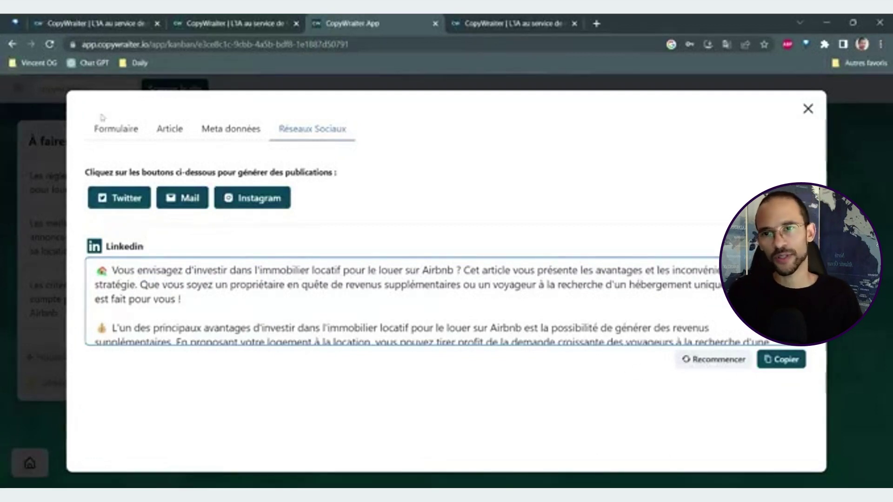
Lengthen the pros and cons article with the Developper function.
left_click(164, 135)
left_click(640, 442)
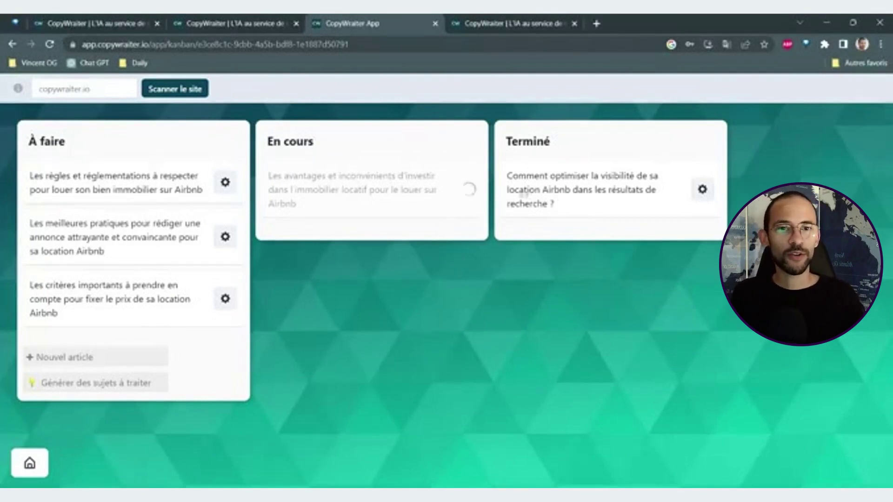
Open the finished article on optimising Airbnb listing visibility and search its text for each mention of "paris".
left_click(592, 185)
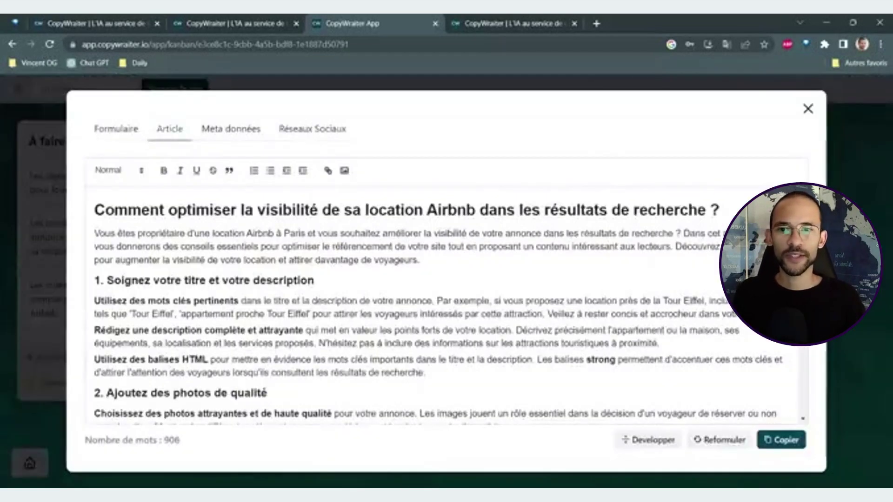
scroll(447, 303, "down", 5)
key("ctrl+f")
type("paris")
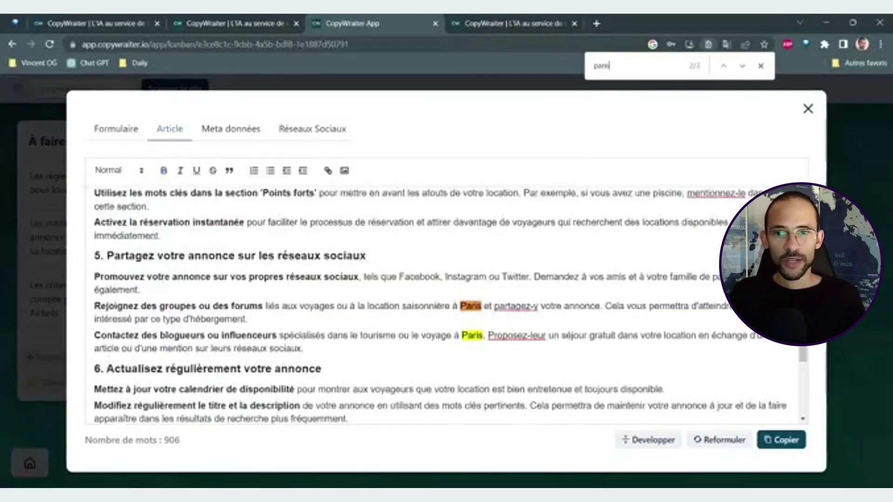
scroll(451, 306, "down", 1)
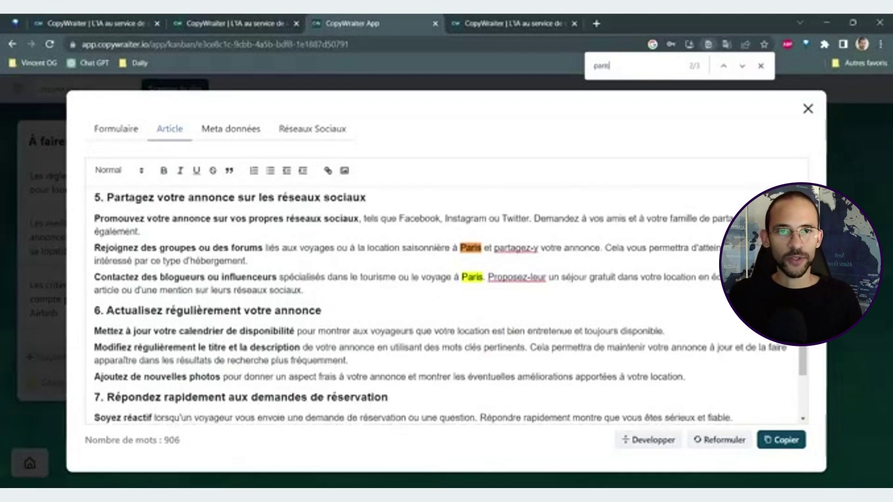
left_click(743, 65)
left_click(743, 65)
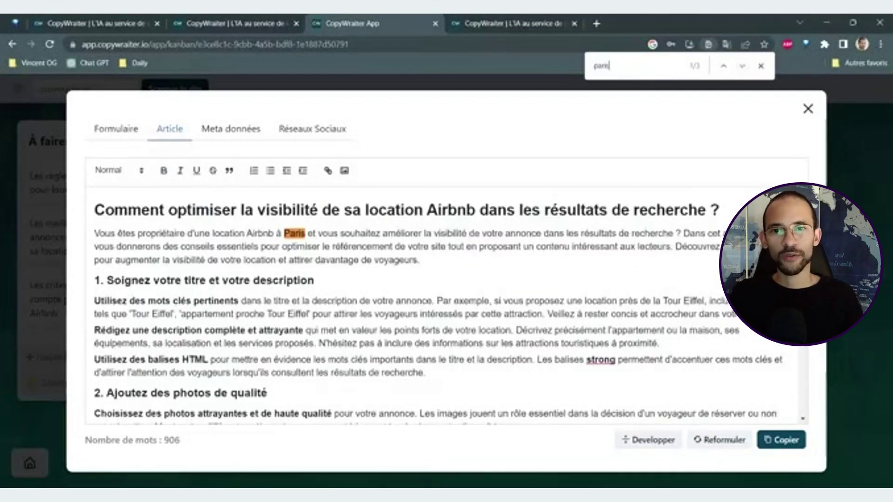
left_click(763, 68)
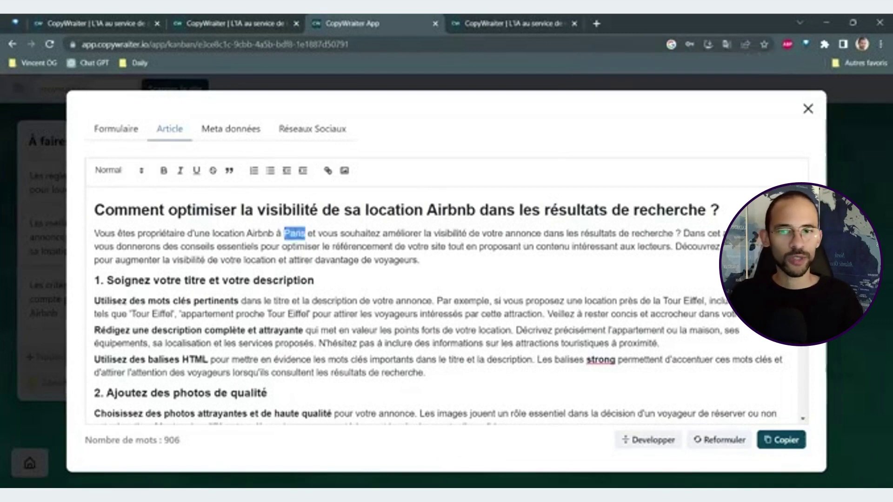
Check the visibility article's word count and read through to its final section.
mouse_move(157, 440)
left_mouse_down()
mouse_move(186, 440)
mouse_move(159, 441)
left_mouse_up()
scroll(447, 302, "down", 20)
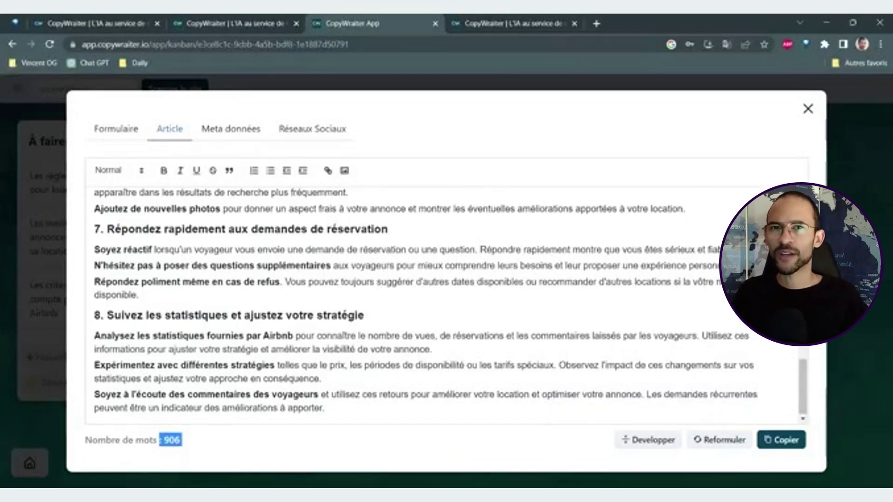
left_click(138, 295)
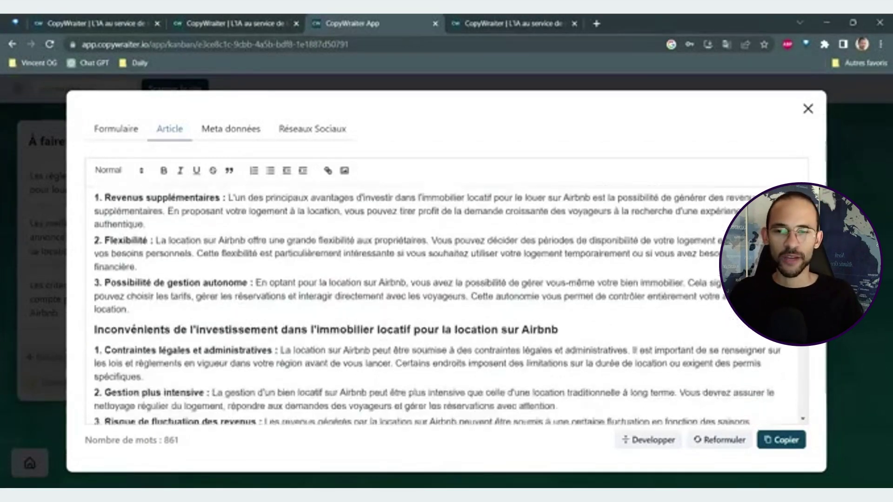
Review the lengthened pros and cons article from introduction to conclusion, check its word count, and close it.
scroll(446, 302, "down", 10)
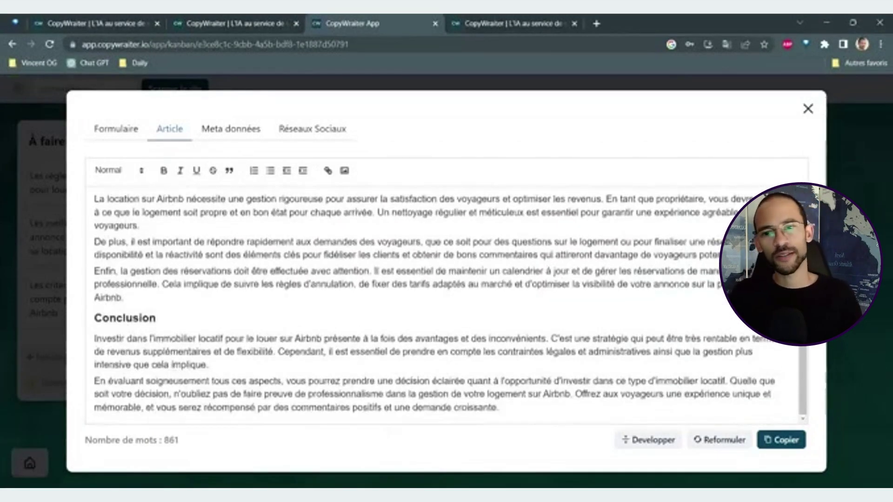
scroll(436, 302, "up", 10)
scroll(435, 303, "down", 3)
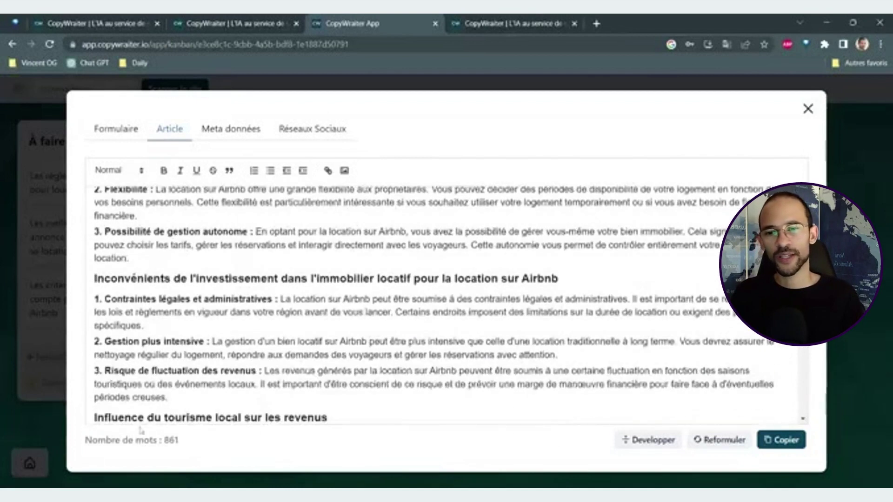
double_click(171, 441)
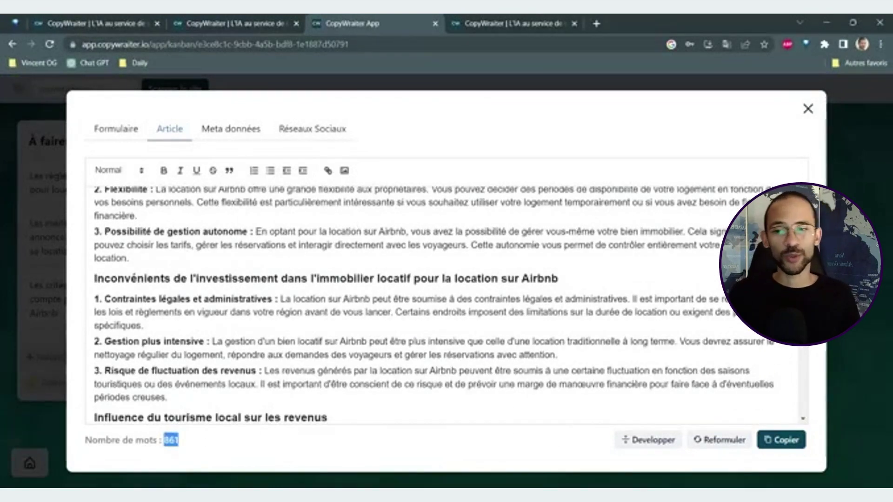
scroll(689, 209, "down", 5)
scroll(688, 210, "up", 10)
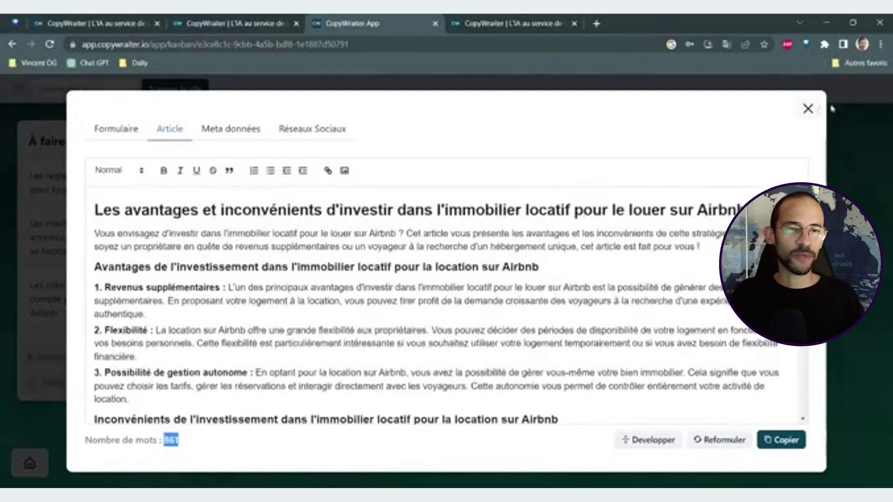
left_click(808, 108)
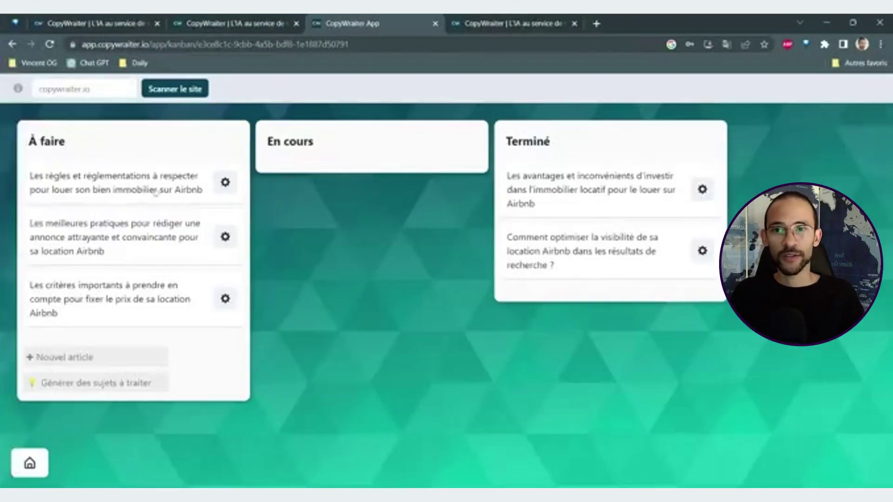
Start generating the three remaining Airbnb articles on regulations, listing writing and pricing by moving them from À faire to En cours.
left_click_drag(156, 193, 368, 184)
left_click_drag(159, 203, 336, 314)
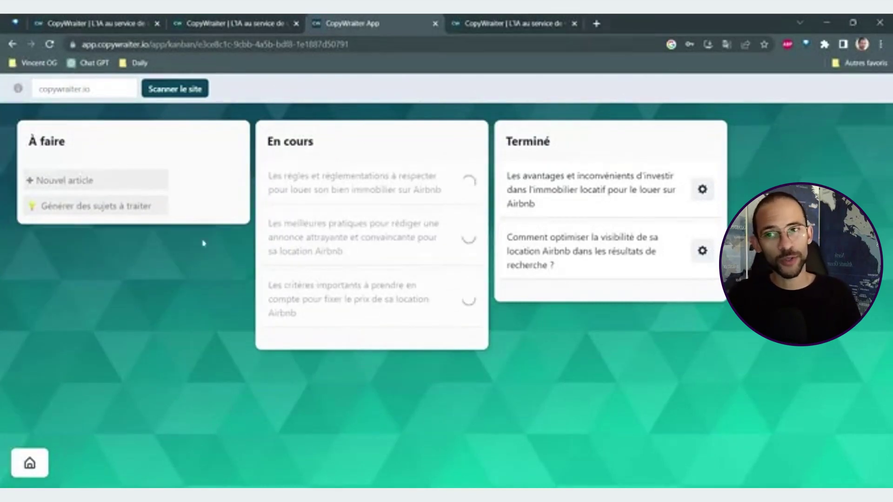
Generate topic suggestions and add the one on current interior layout and decoration trends for Airbnb rentals as a new article.
left_click(81, 206)
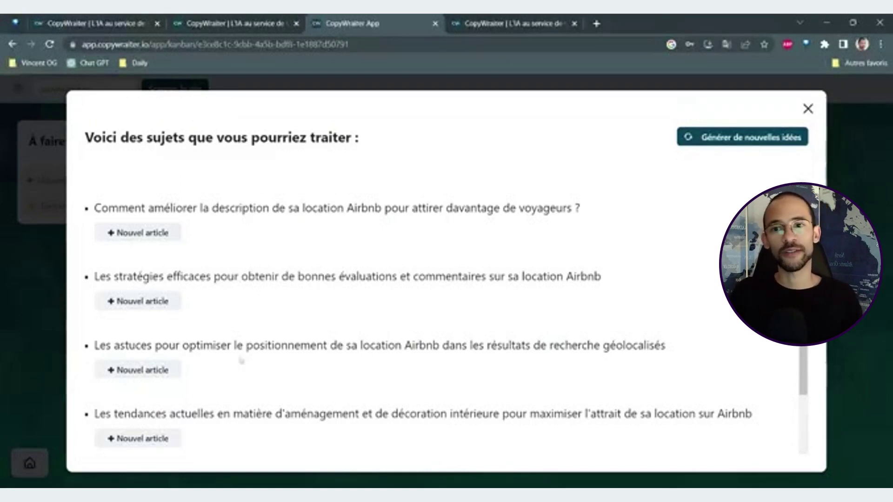
scroll(352, 336, "down", 2)
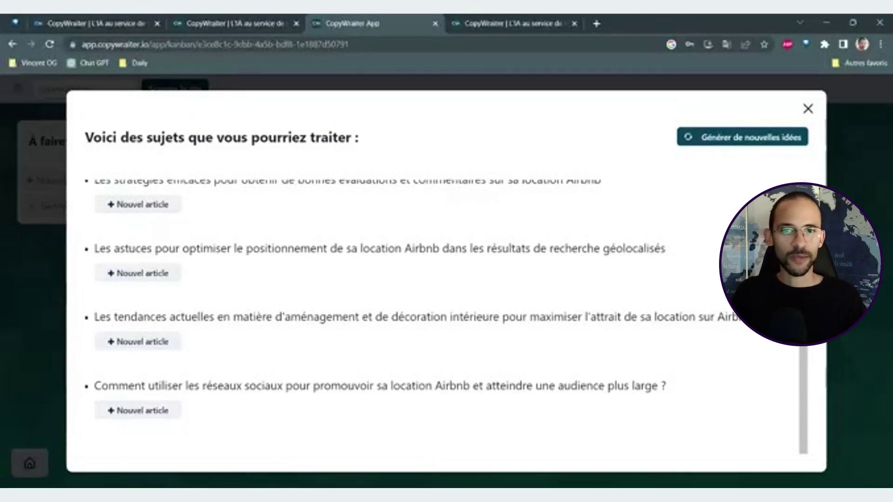
left_click(142, 342)
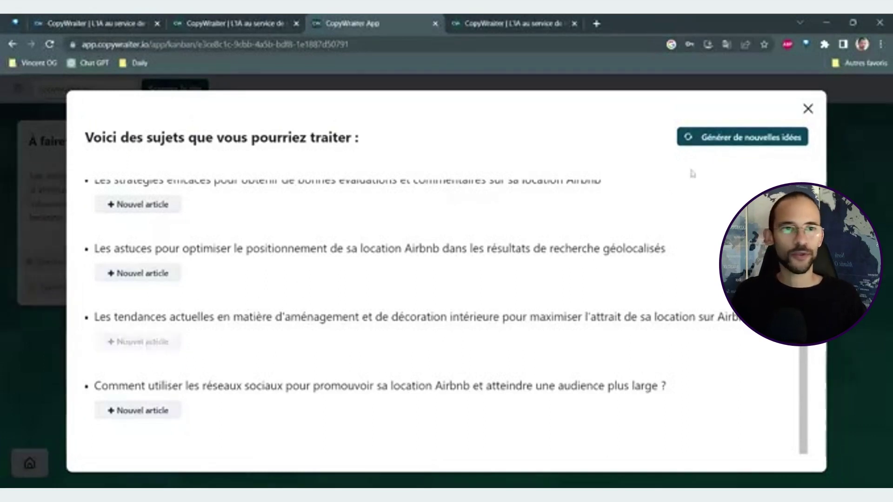
left_click(807, 110)
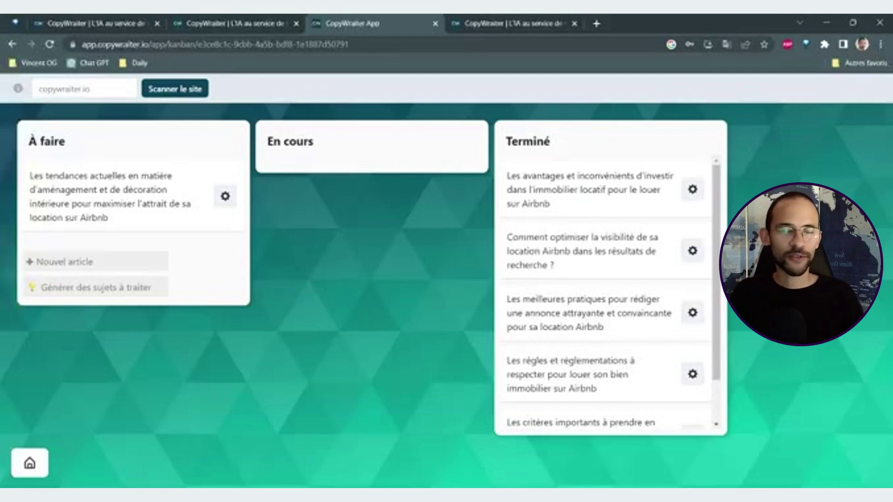
Return to the workspace overview and create a new workspace named "Immo Dijon".
left_click(29, 463)
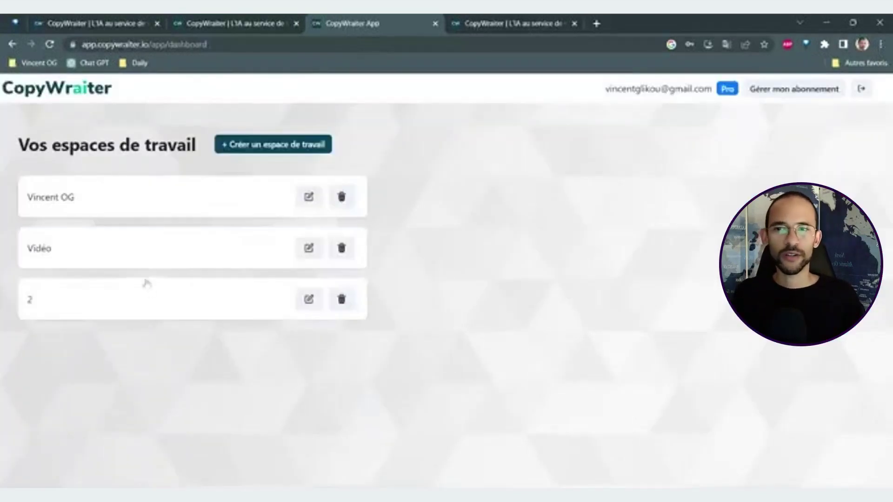
left_click(287, 146)
left_click(353, 286)
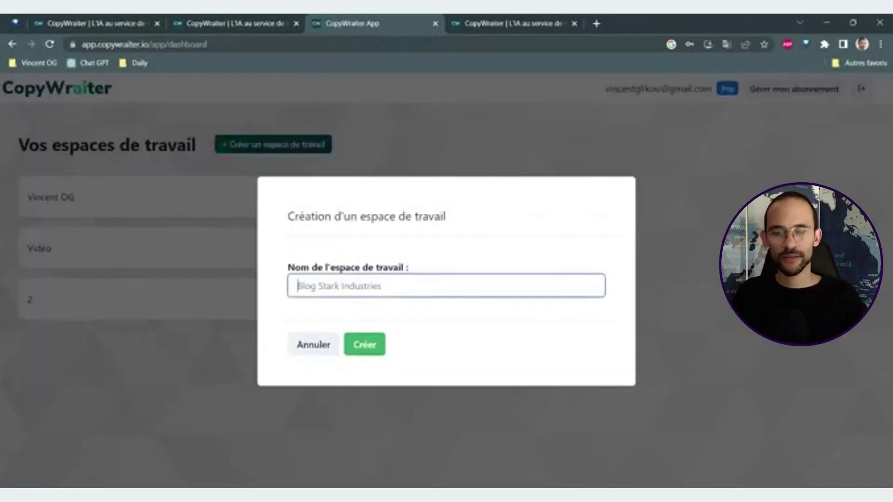
type("3")
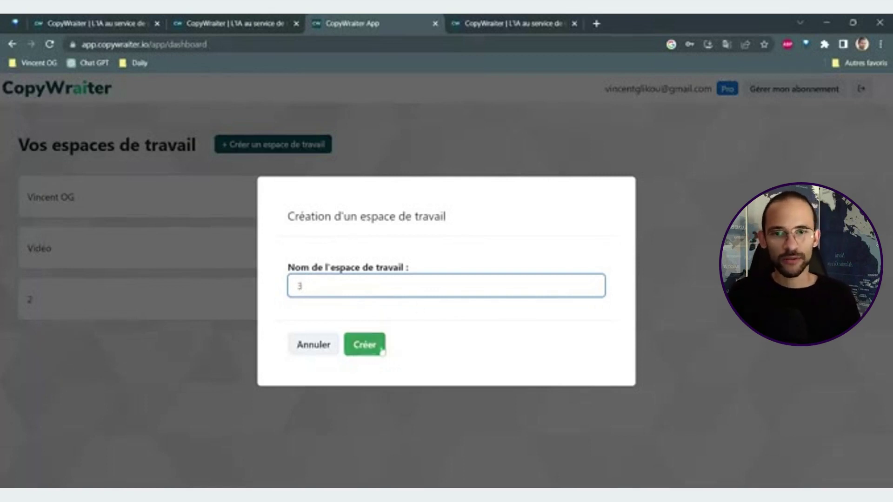
key("BackSpace")
type("Immo Dijon")
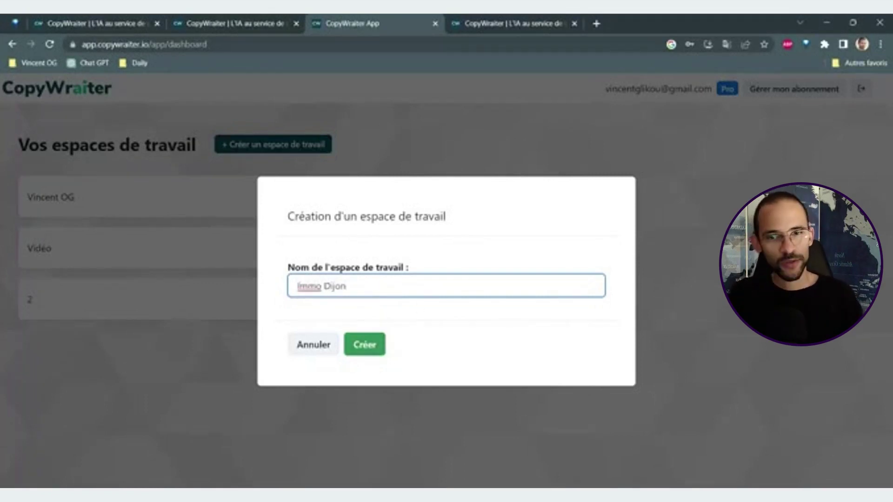
left_click(384, 350)
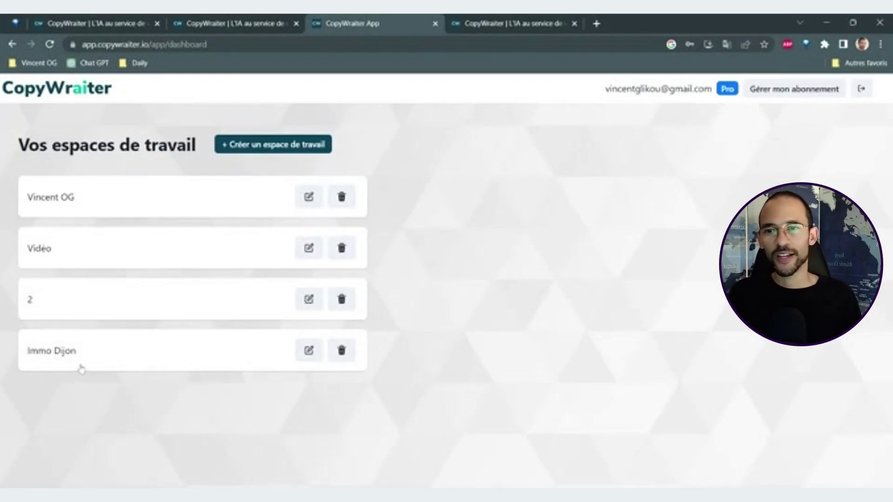
Generate article topic ideas in the Immo Dijon workspace for the theme "immobilier dijon", then close the suggestions without adding any.
left_click(90, 356)
left_click(108, 204)
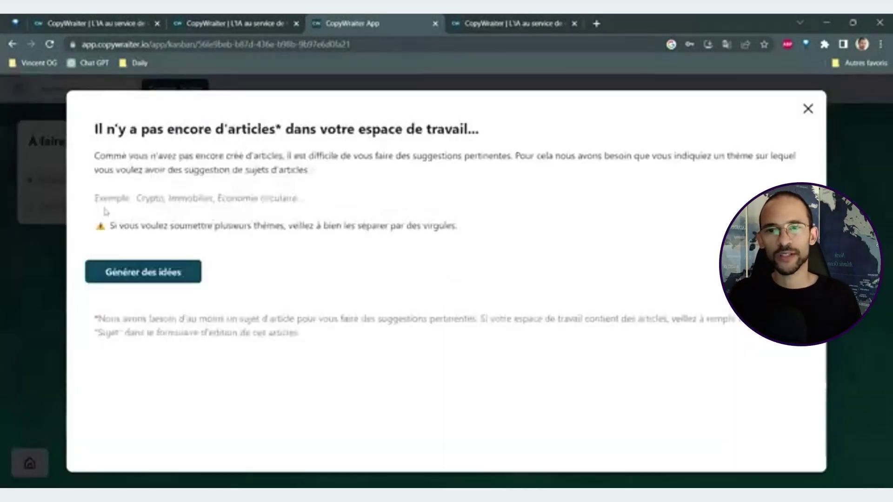
type("im")
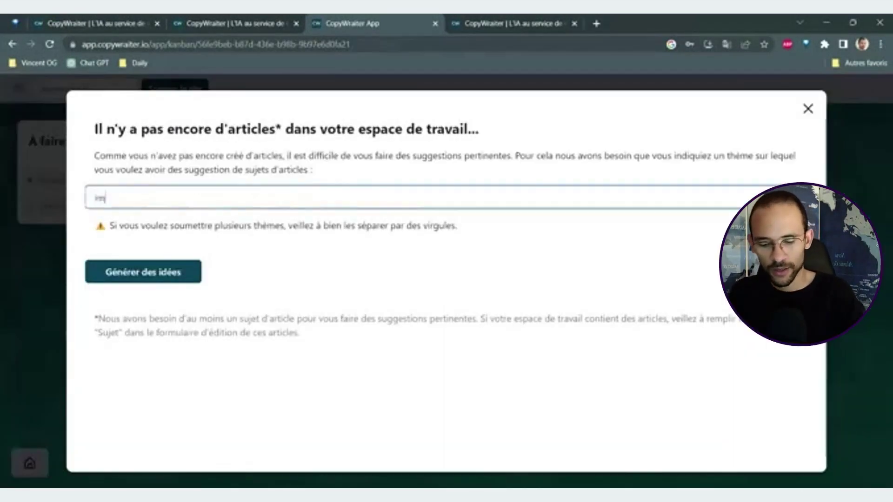
type("mobilier dijon")
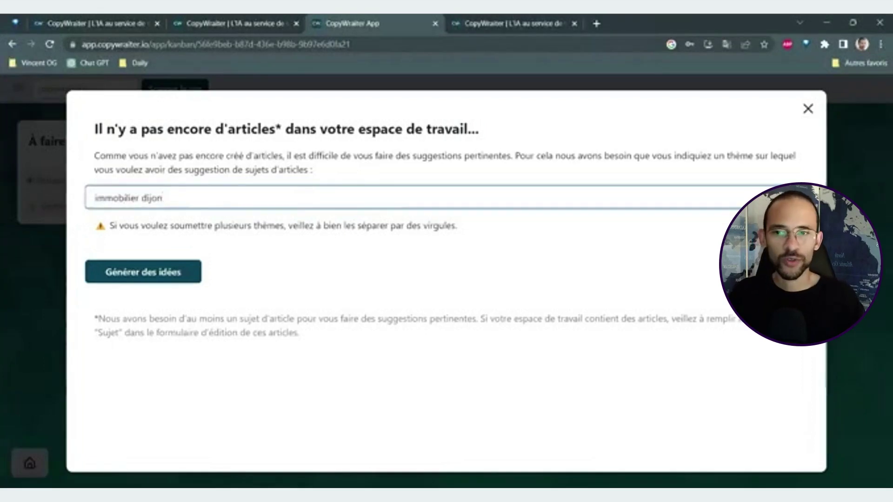
left_click(169, 273)
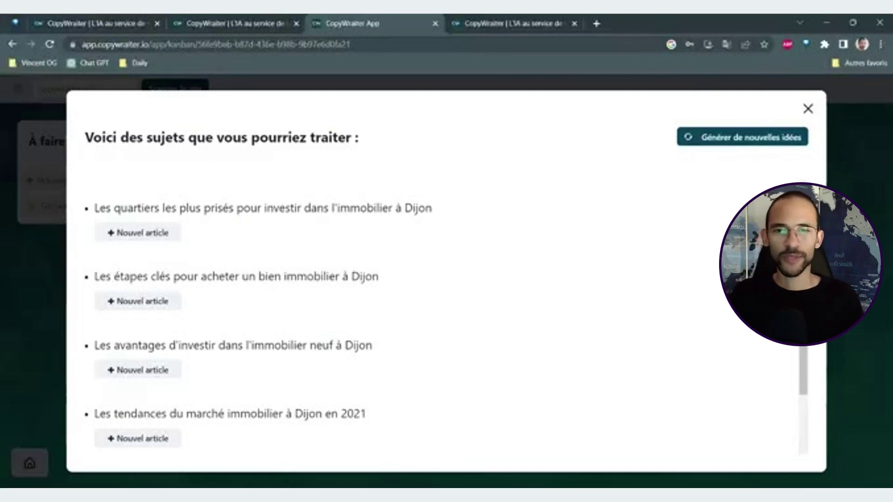
left_click(808, 108)
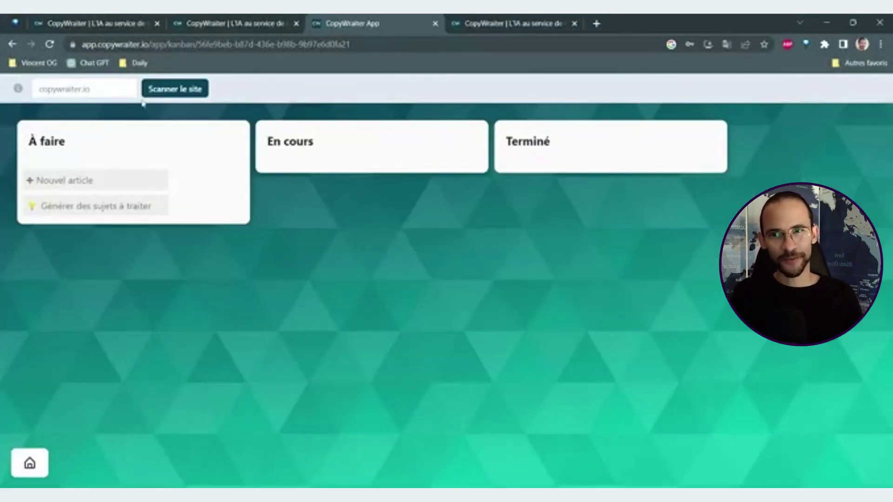
Go back to the Vidéo workspace and start generating the decoration trends article by moving it to En cours.
left_click(41, 453)
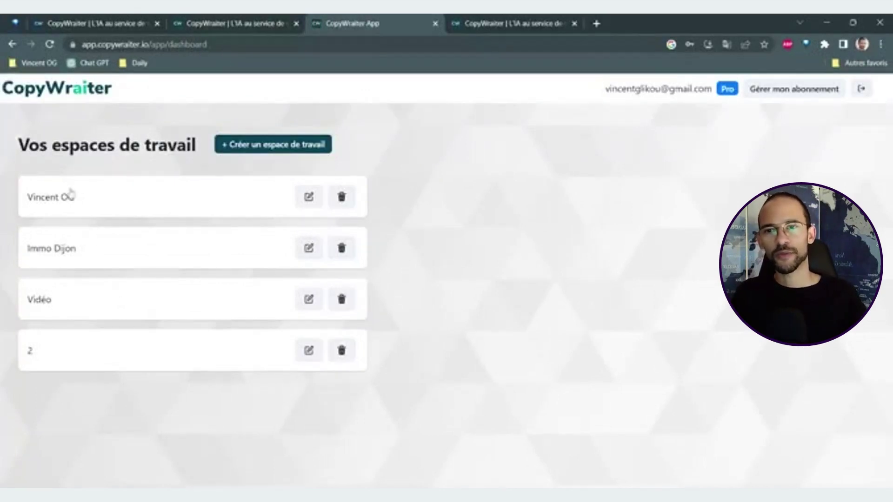
left_click(94, 313)
scroll(578, 329, "down", 1)
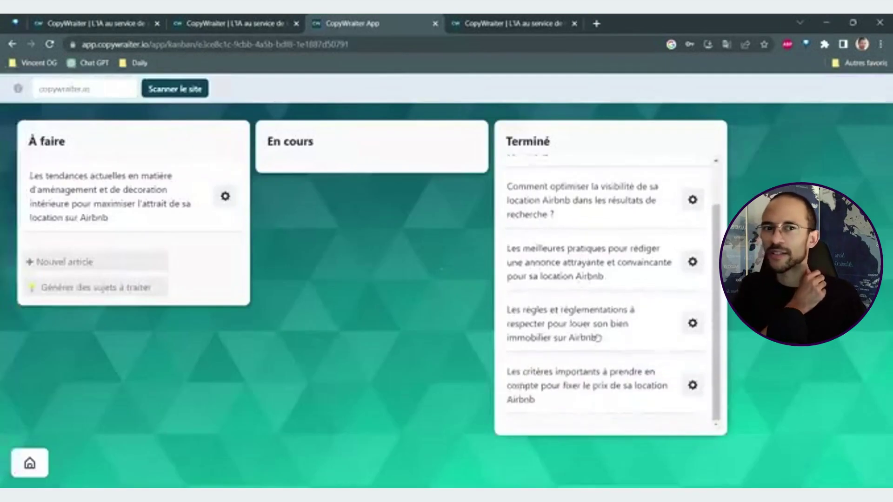
scroll(549, 318, "up", 1)
left_click_drag(147, 193, 400, 186)
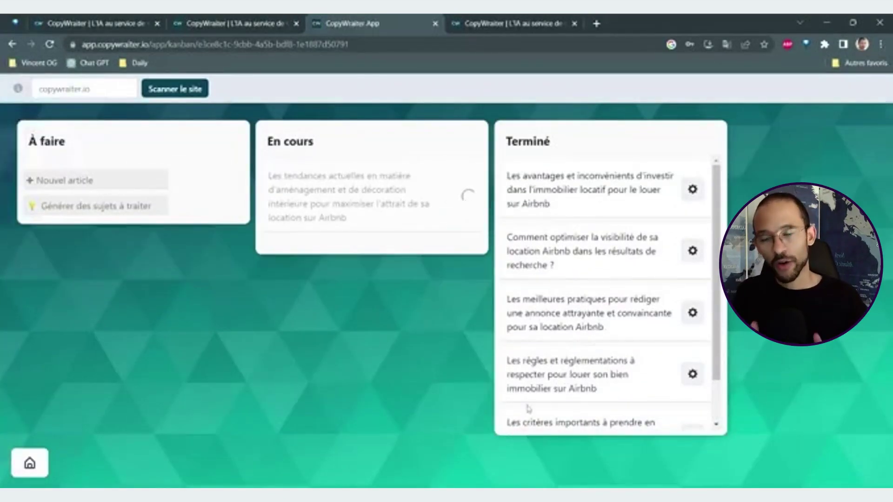